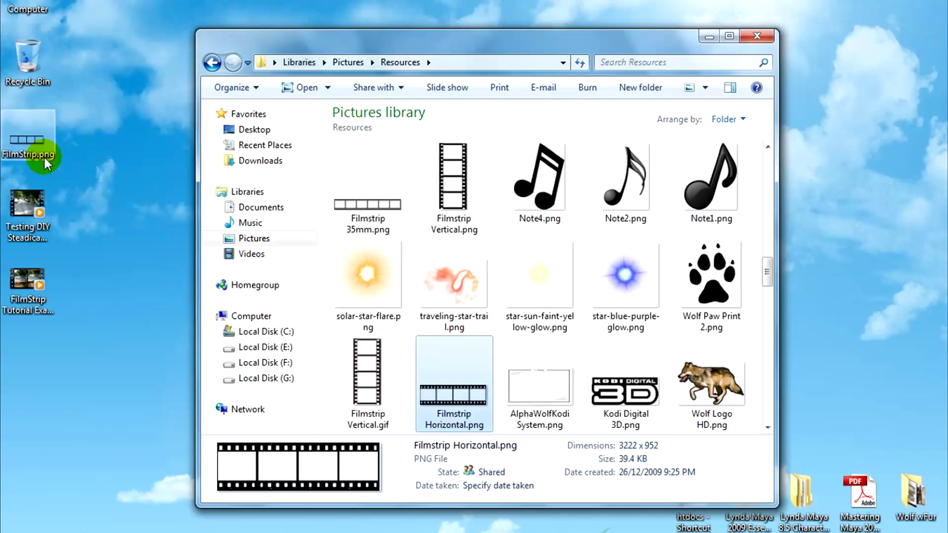
- Preview the Filmstrip 35mm and Filmstrip Horizontal.png (3222 x 952) images in the Resources folder
key(Up)
key(Up)
click(368, 212)
click(443, 398)
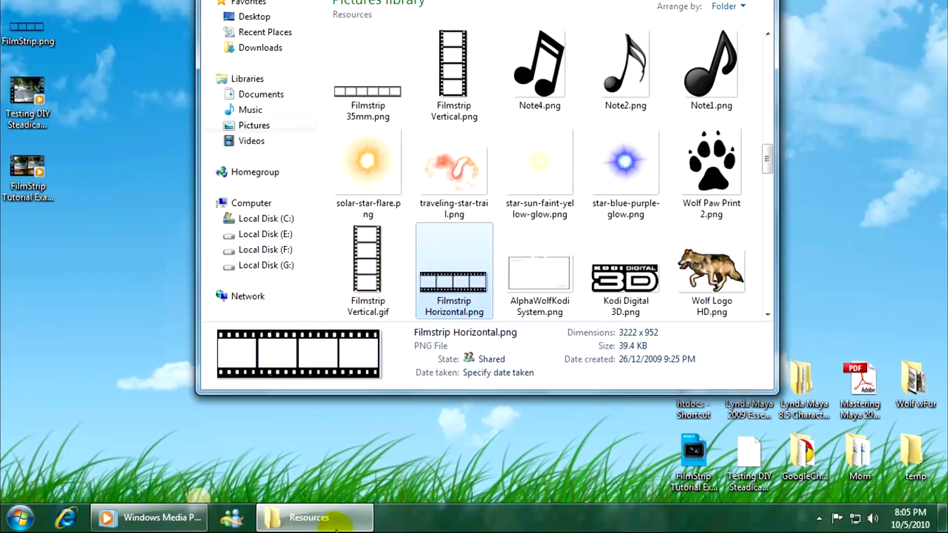
- Minimise Explorer and launch Adobe Photoshop CS5 (64 Bit) from the Start menu
click(311, 517)
click(20, 518)
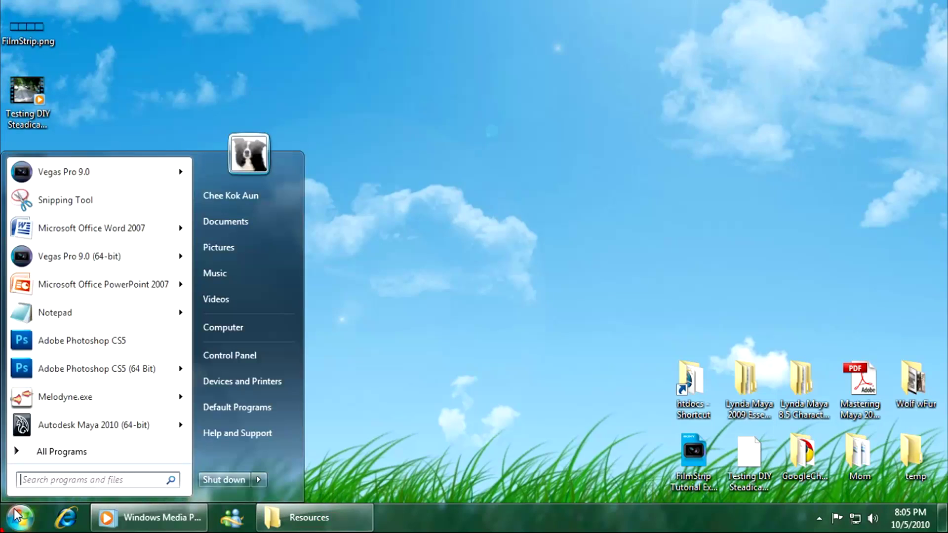
click(58, 369)
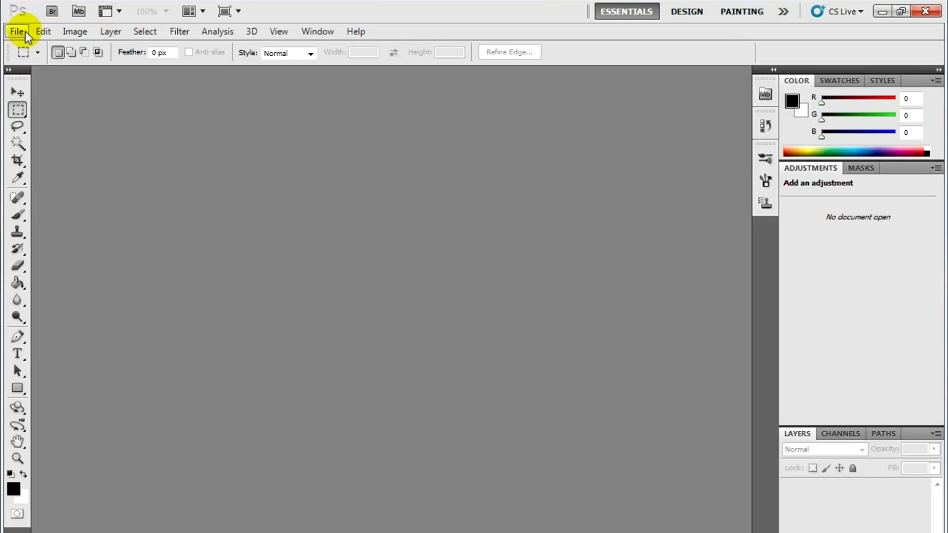
- Create a new white 1000 × 250 px, 72 ppi document named FilmStrip
click(16, 31)
click(22, 46)
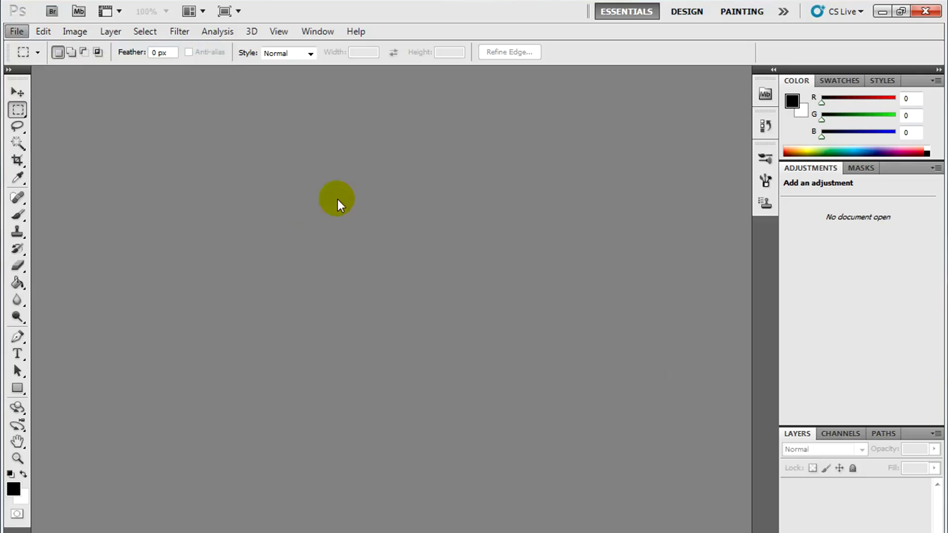
text(FilmStrip)
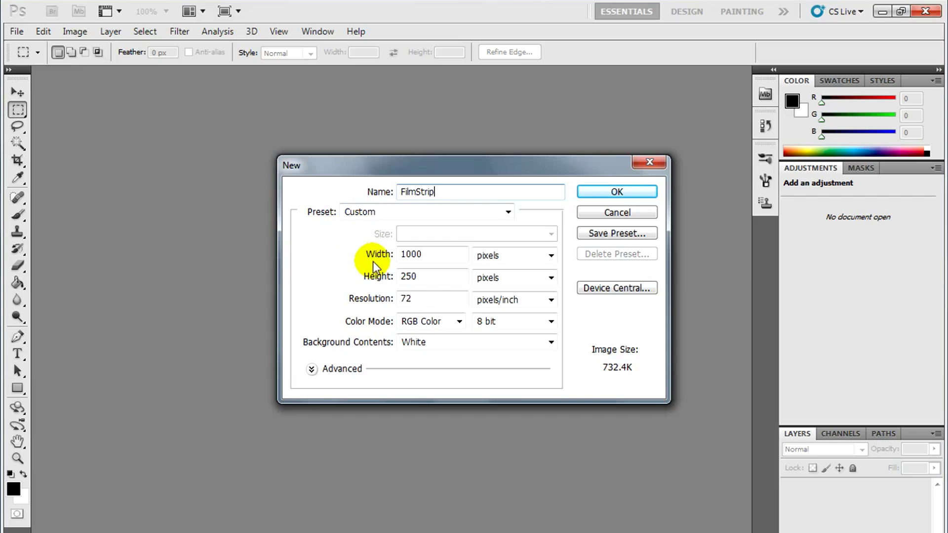
click(600, 191)
- Convert the Background into Layer 0 and add an empty Layer 1 above it
double_click(850, 488)
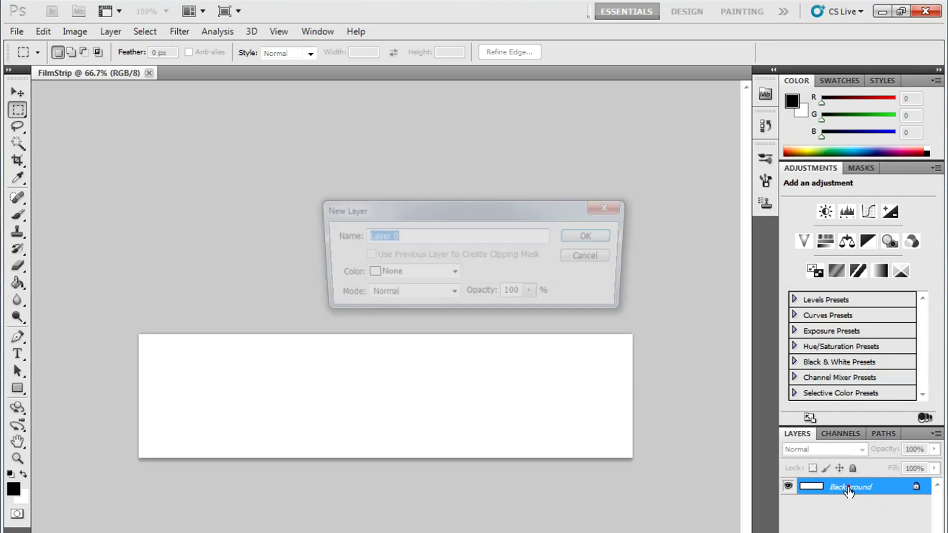
click(591, 235)
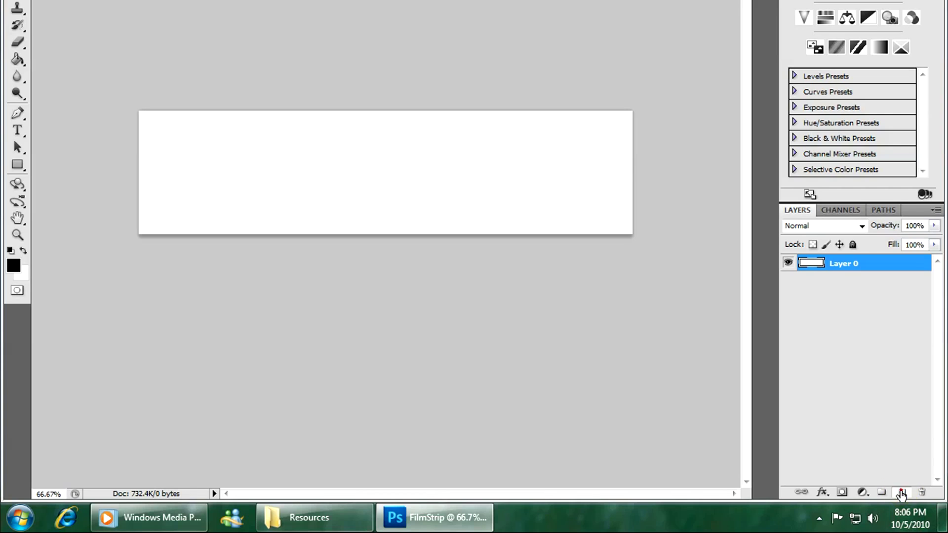
click(901, 492)
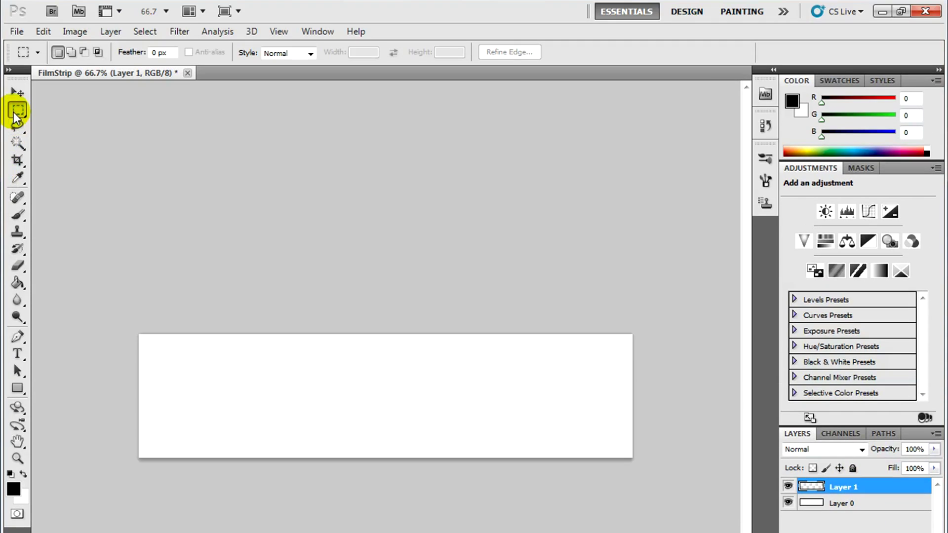
- With the Rectangular Marquee Tool, select a square at the canvas's left end
click(17, 110)
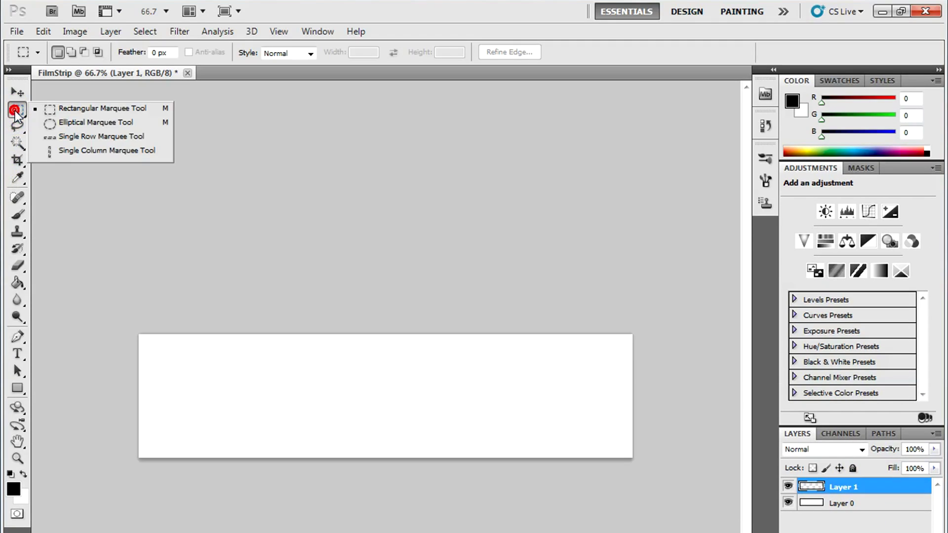
click(50, 111)
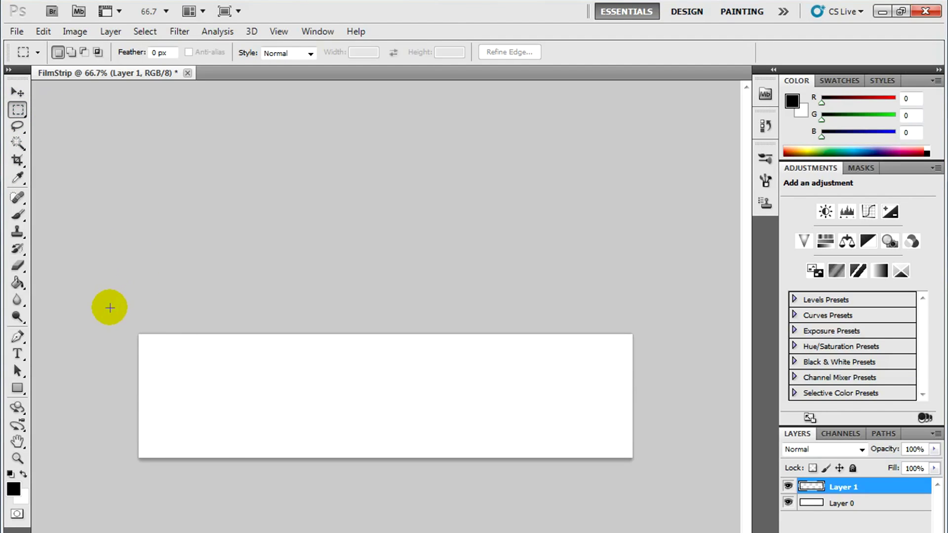
drag(105, 307, 270, 480)
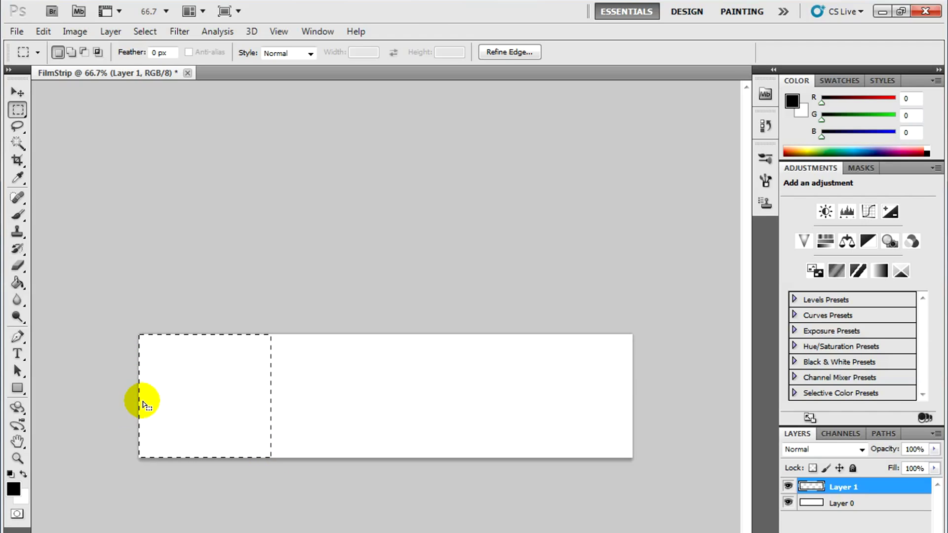
- Fill the square selection with black using the Paint Bucket Tool
click(17, 284)
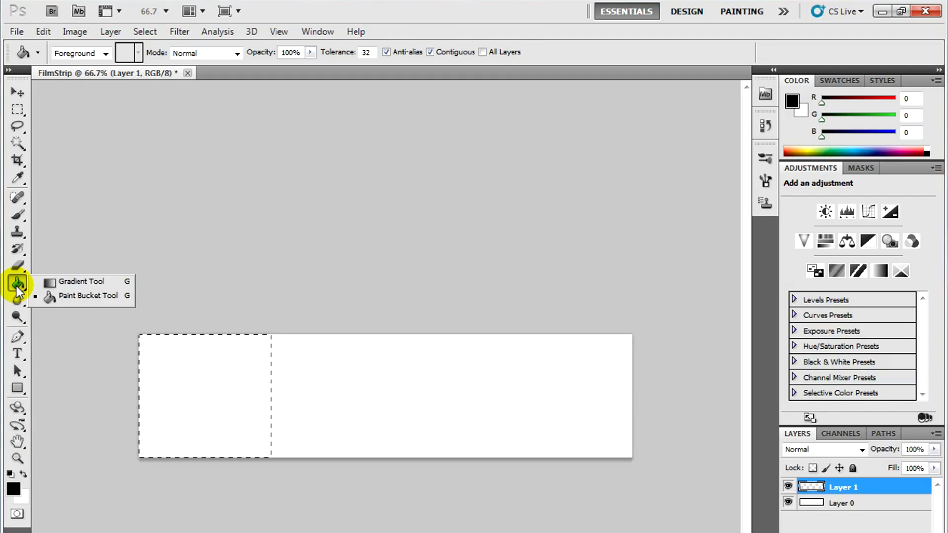
click(74, 296)
click(167, 376)
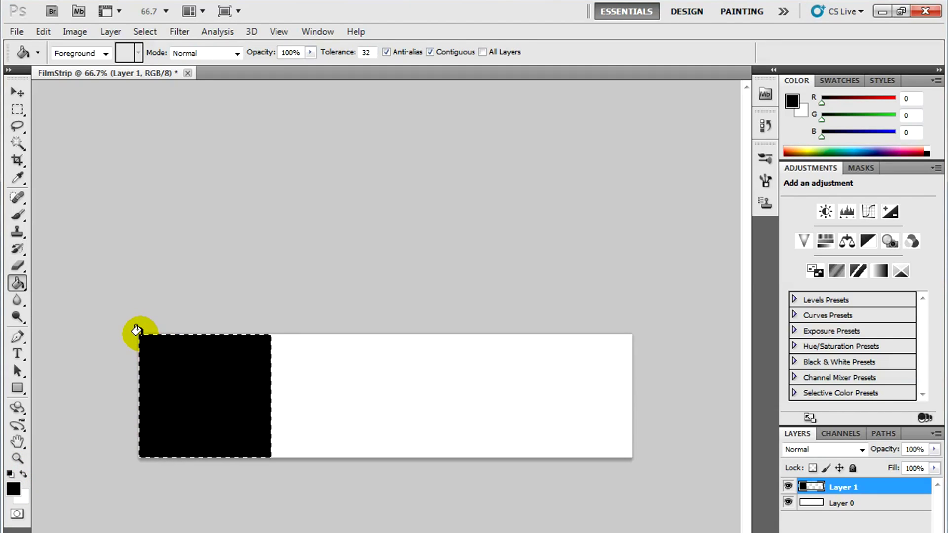
- Delete a smaller rectangle inside the black square to leave a hollow frame
key(ctrl+d)
click(17, 109)
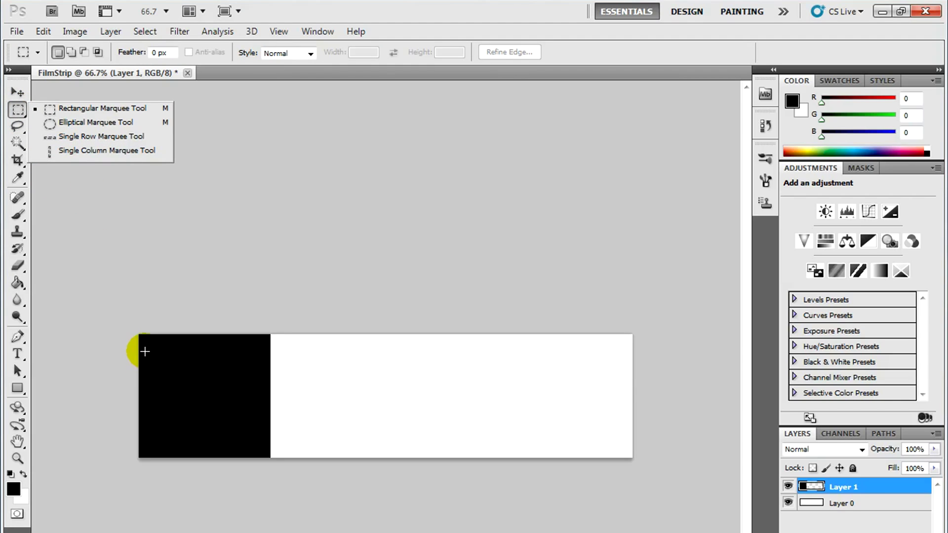
drag(145, 350, 265, 442)
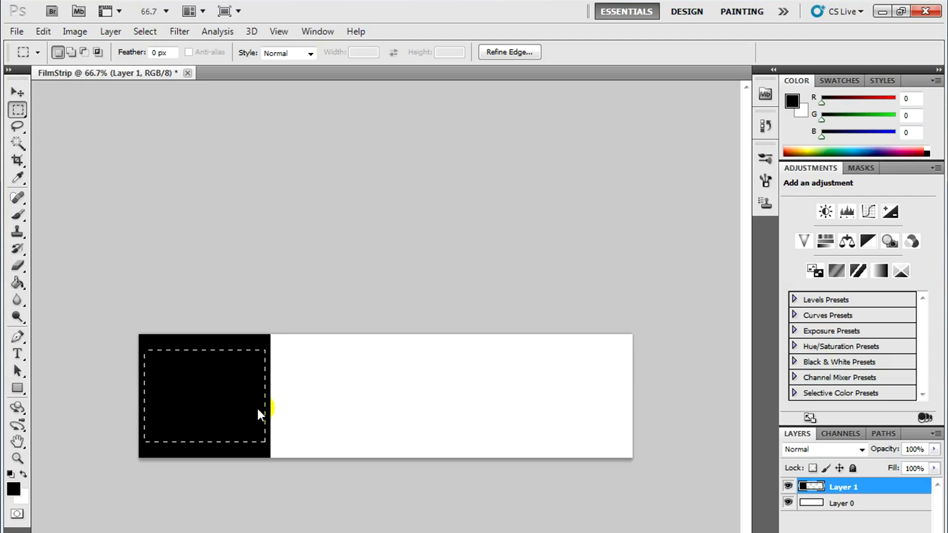
key(Delete)
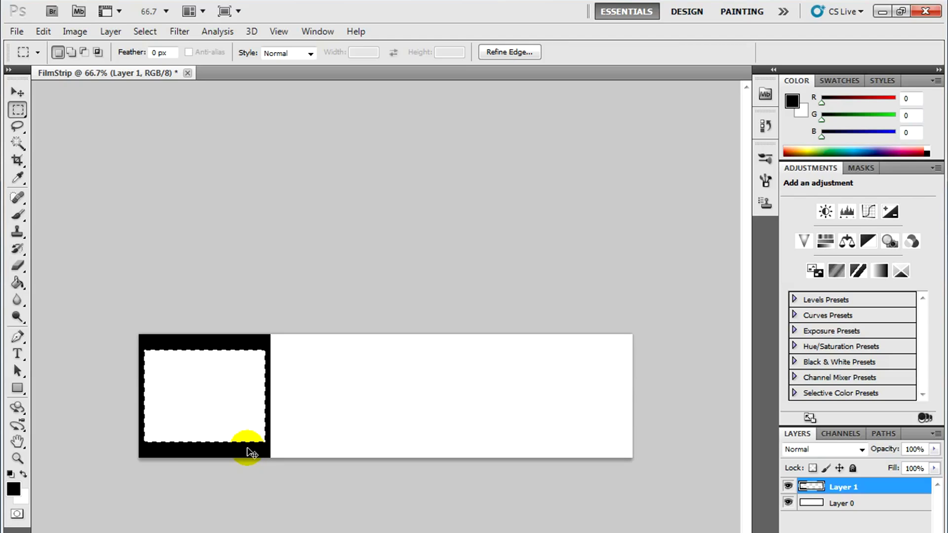
key(ctrl+plus)
key(ctrl+plus)
- Zoom in on the frame and set the Brush Tool to the paw print shape at 18 px
drag(484, 507, 601, 481)
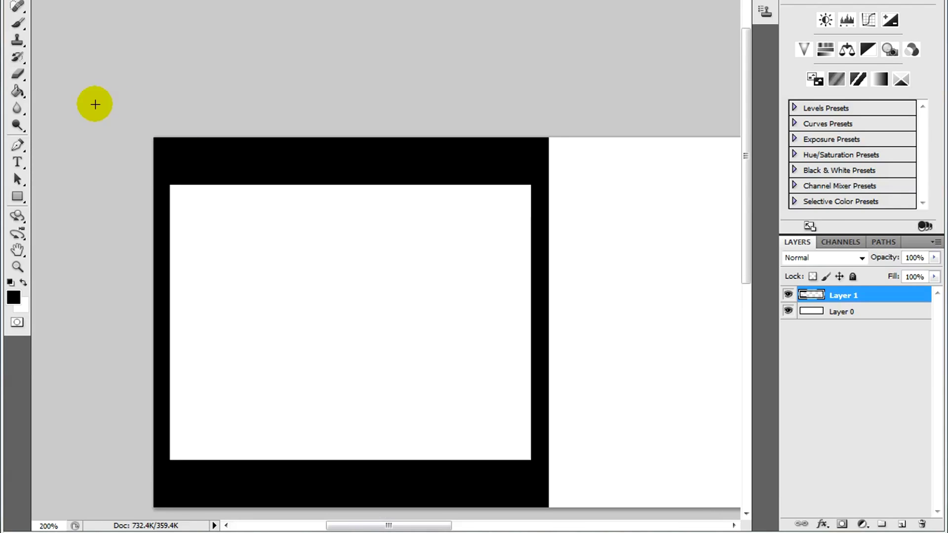
drag(163, 145, 204, 168)
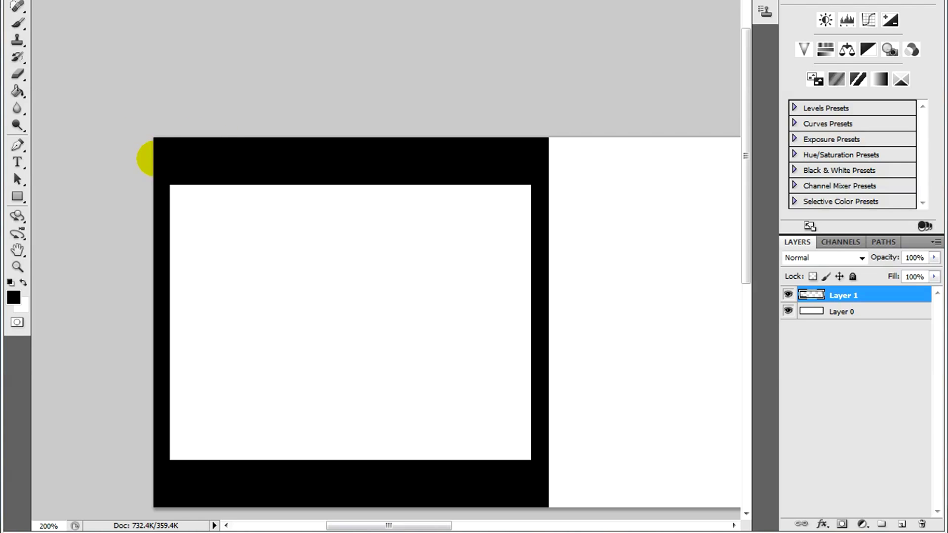
click(23, 83)
click(17, 75)
right_click(291, 202)
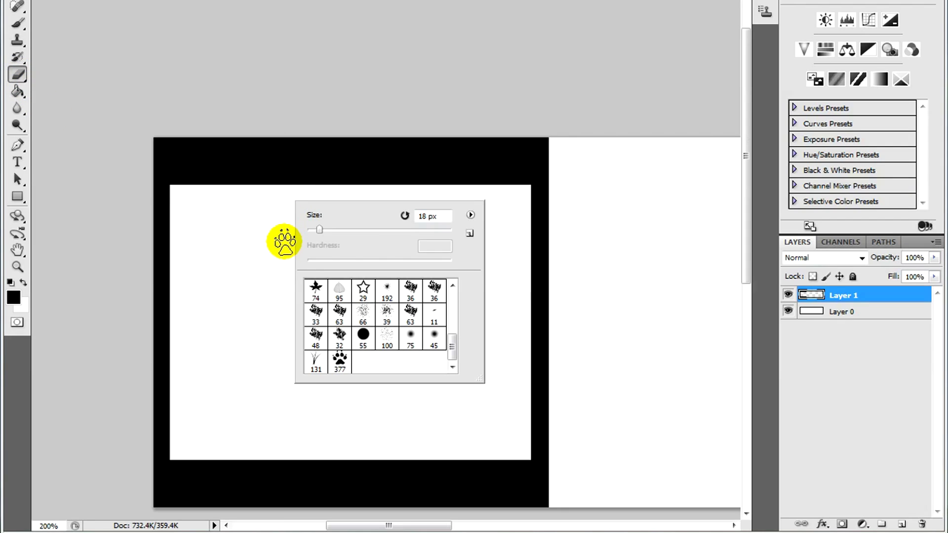
click(339, 364)
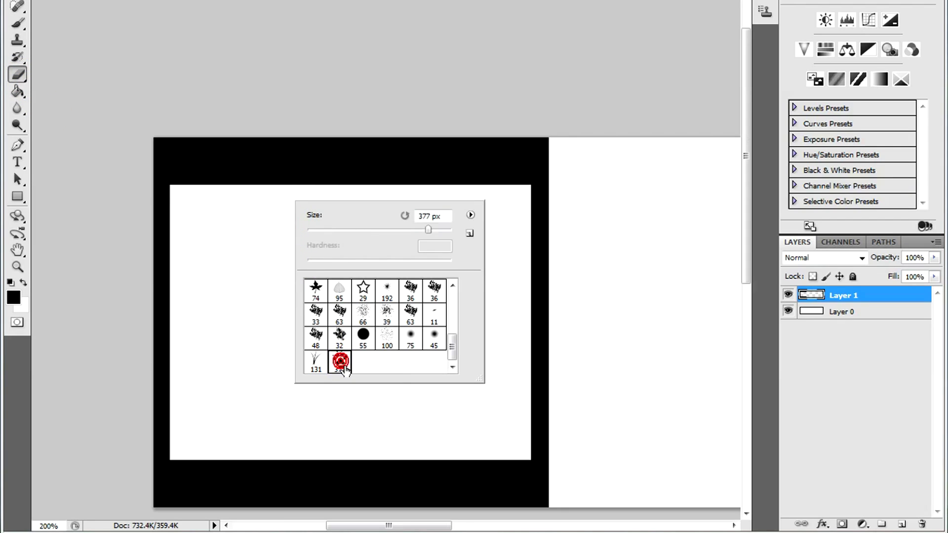
click(431, 228)
text(18)
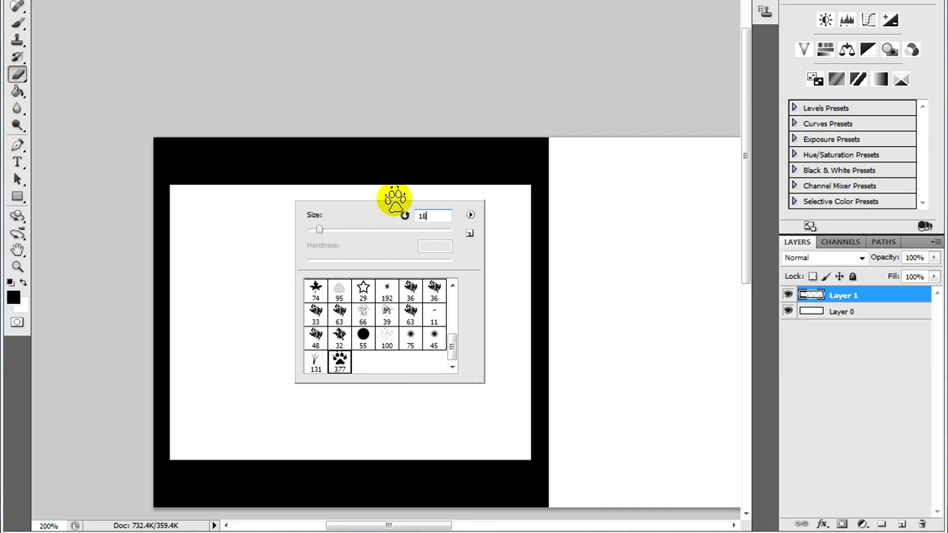
- Stamp seven evenly spaced paw prints along the frame's top border
click(180, 160)
click(231, 162)
click(285, 163)
click(341, 163)
click(397, 163)
click(453, 163)
click(508, 163)
- Stamp seven evenly spaced paw prints along the frame's bottom border
drag(413, 306, 398, 197)
click(170, 368)
click(221, 368)
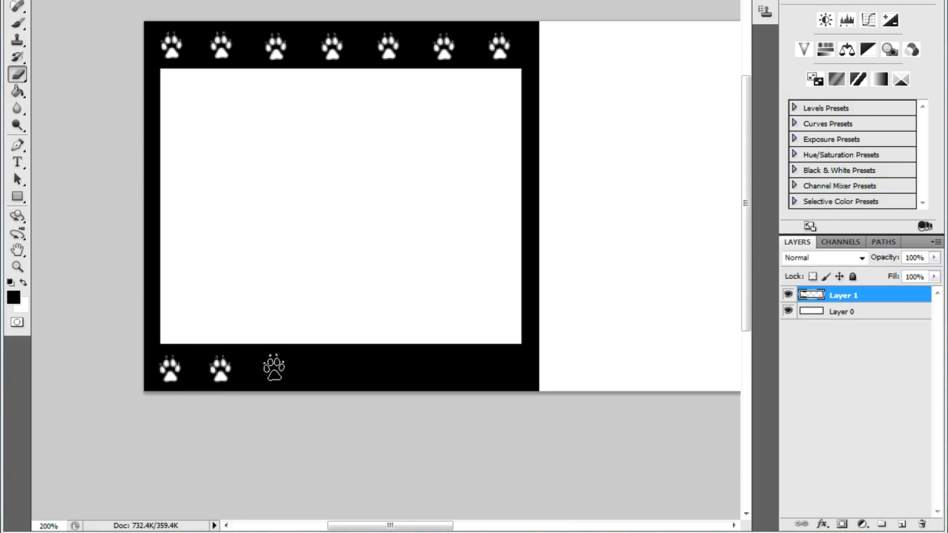
click(274, 367)
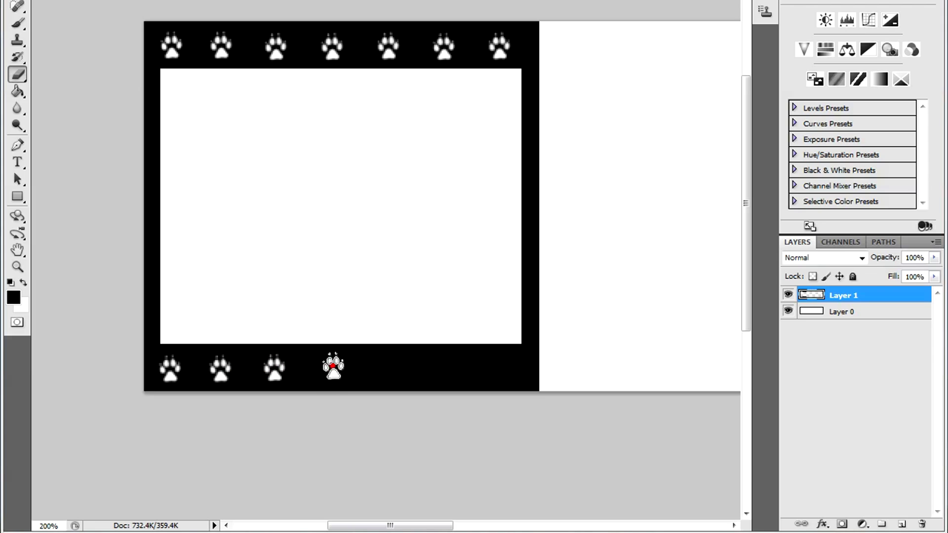
click(335, 367)
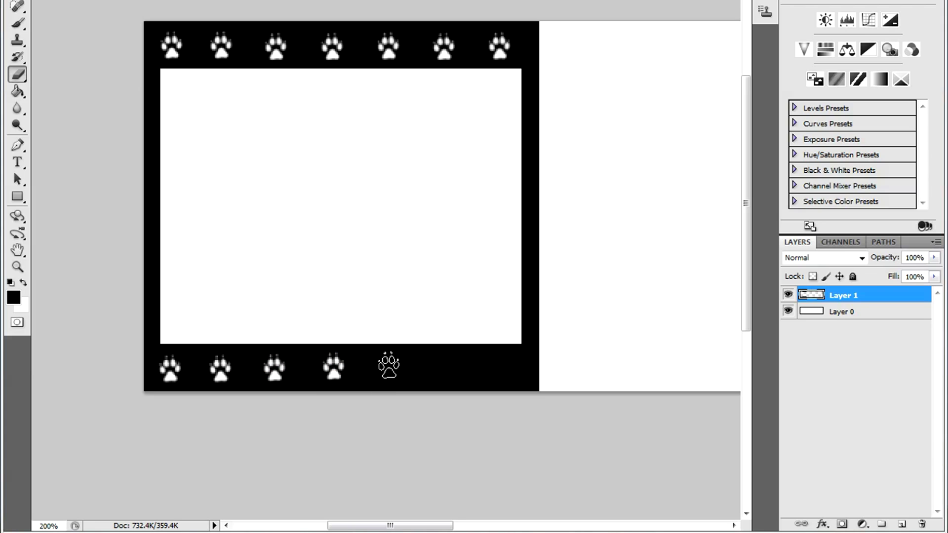
click(388, 365)
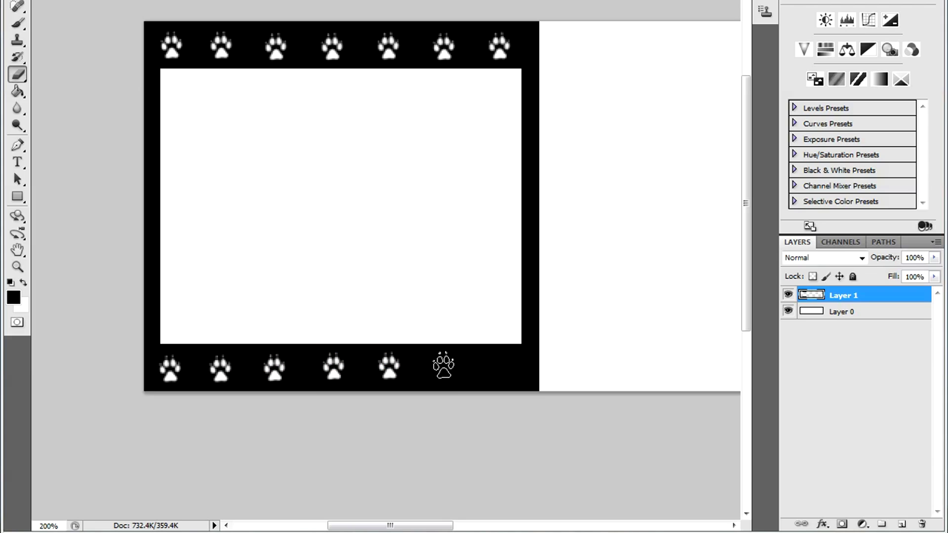
click(443, 366)
click(503, 366)
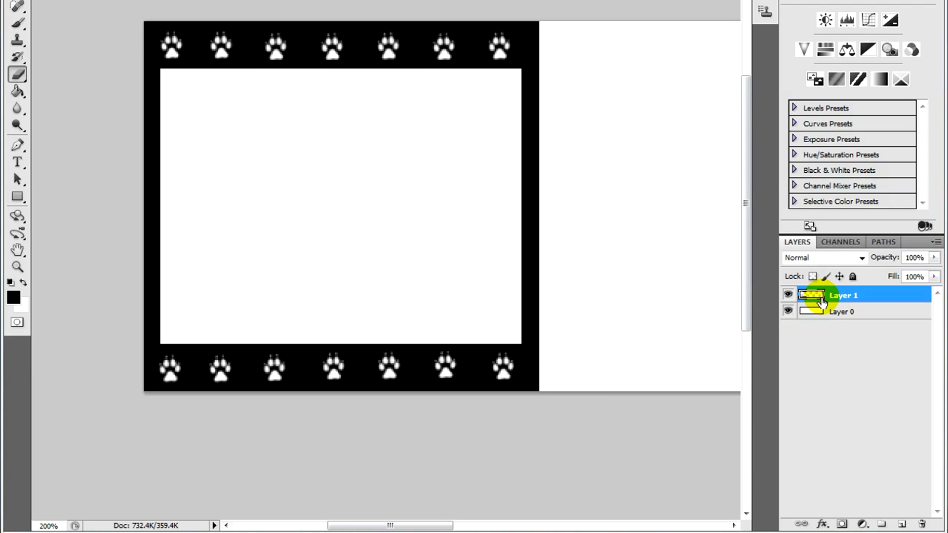
- Duplicate Layer 1 and move the copy right beside the original frame
drag(508, 160, 391, 210)
right_click(843, 296)
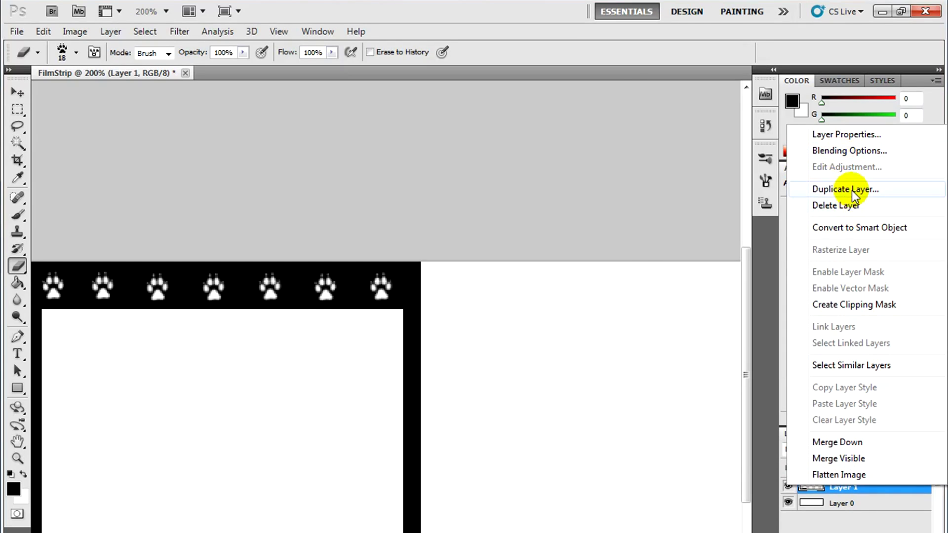
click(845, 189)
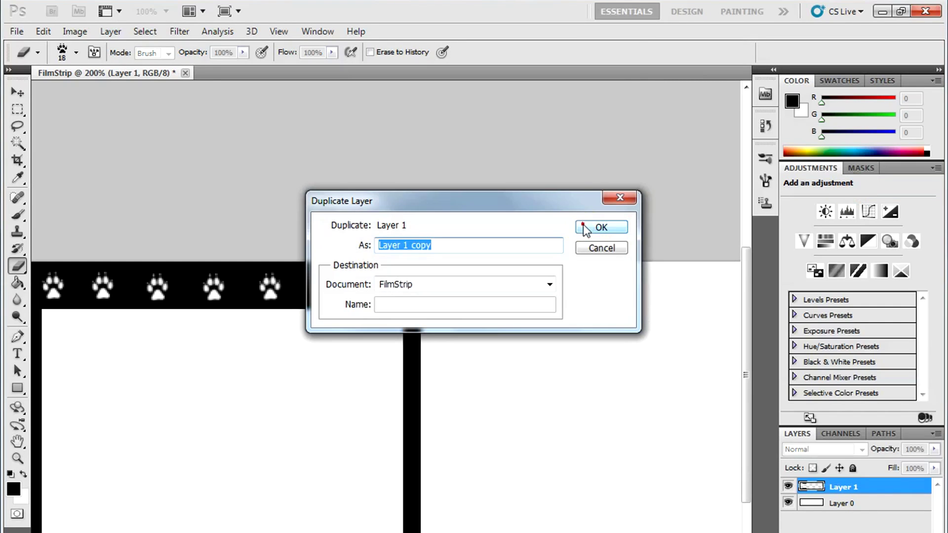
click(599, 227)
click(18, 93)
drag(195, 431, 566, 426)
key(ctrl+minus)
key(ctrl+minus)
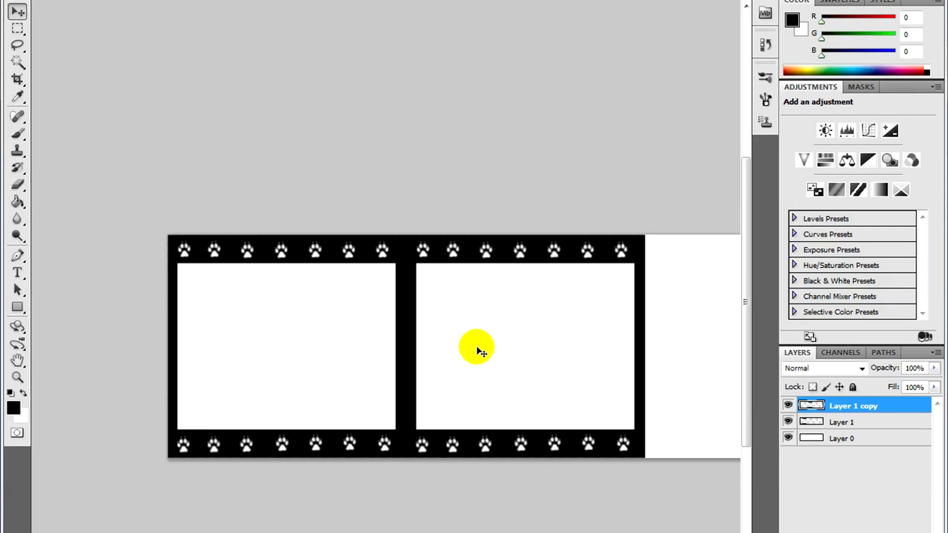
- Add third and fourth frame copies, each lined up after the previous frame
key(ctrl+j)
drag(341, 307, 484, 309)
right_click(832, 412)
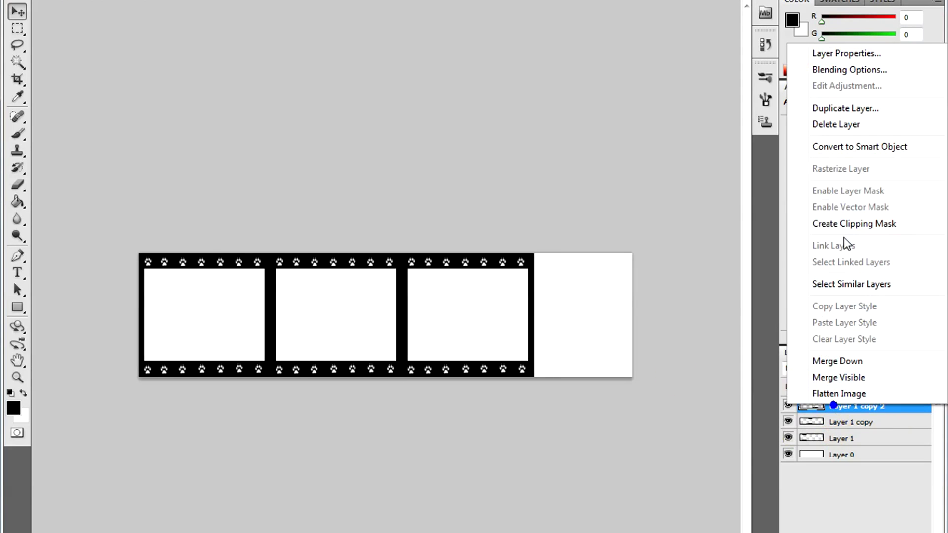
click(840, 107)
click(589, 148)
drag(429, 311, 566, 317)
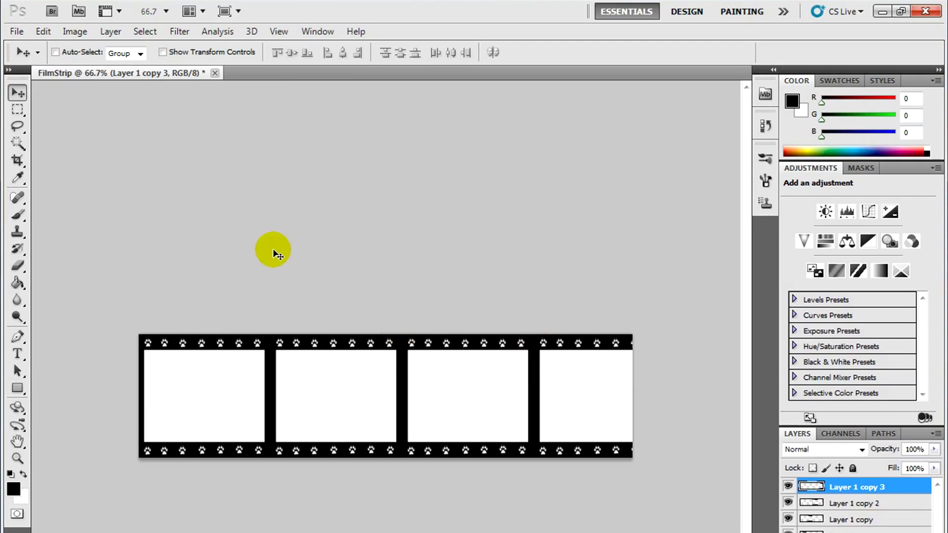
- Delete the white background Layer 0 so the frame windows become transparent
click(17, 31)
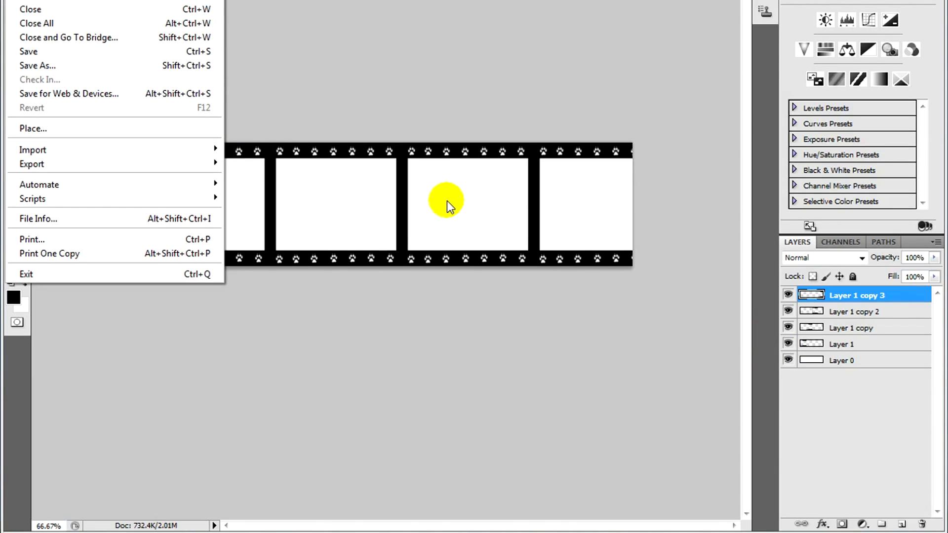
click(841, 360)
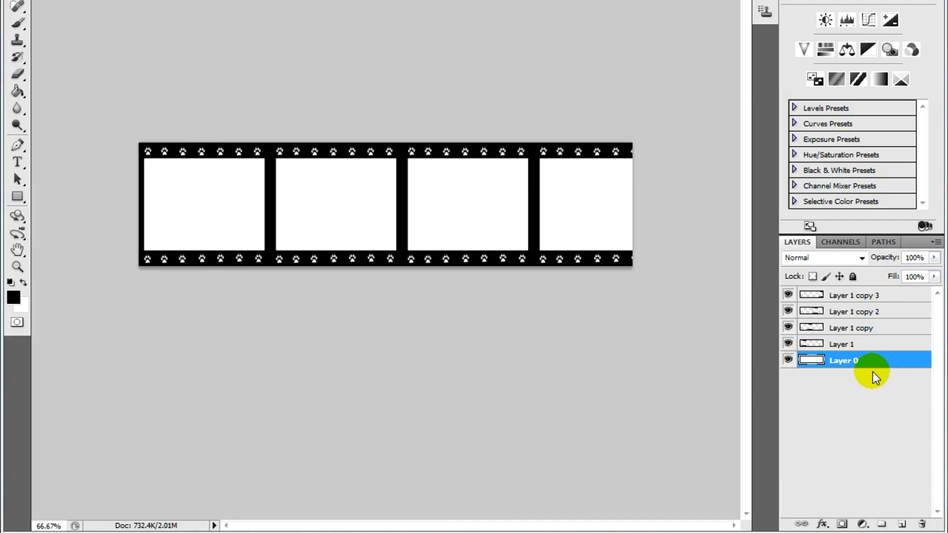
click(921, 523)
click(449, 78)
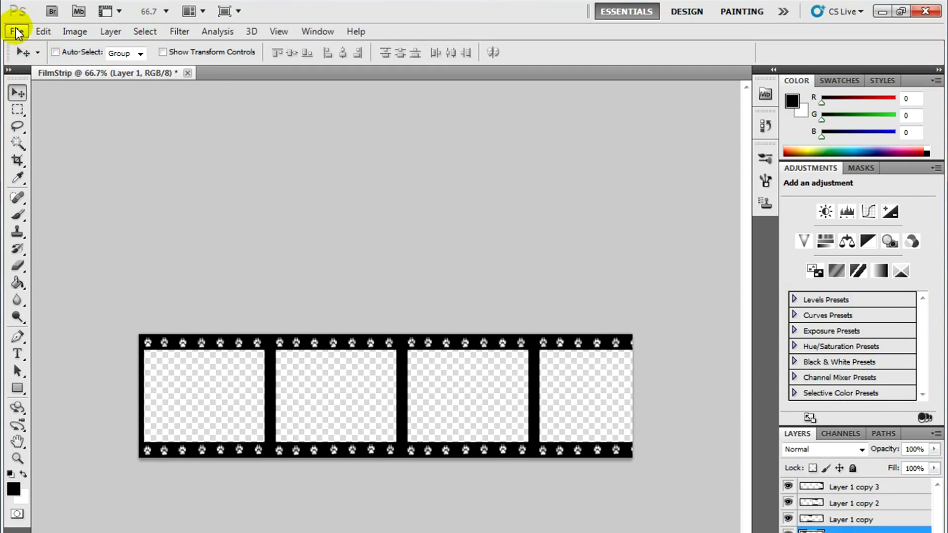
- Save the strip as FilmStrip.png in PNG format, replacing the existing file
click(16, 31)
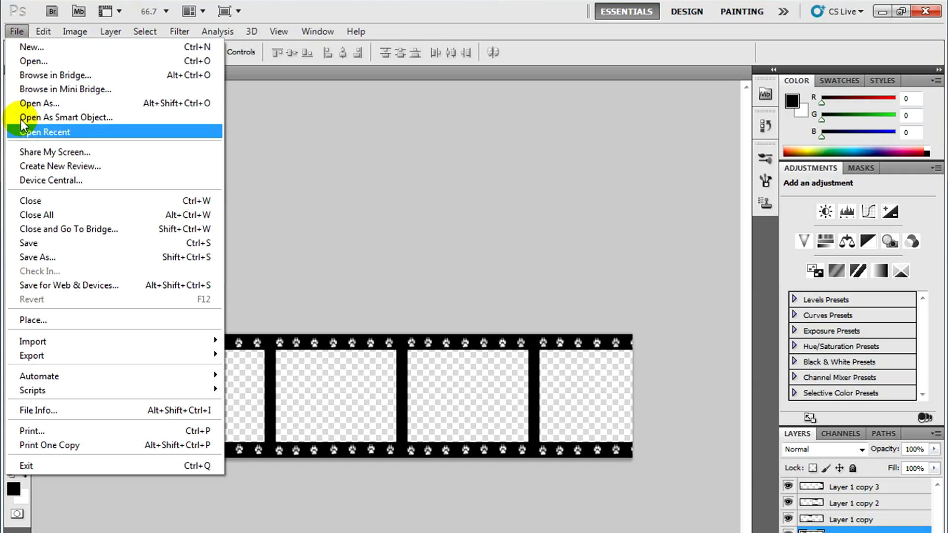
click(33, 257)
click(533, 373)
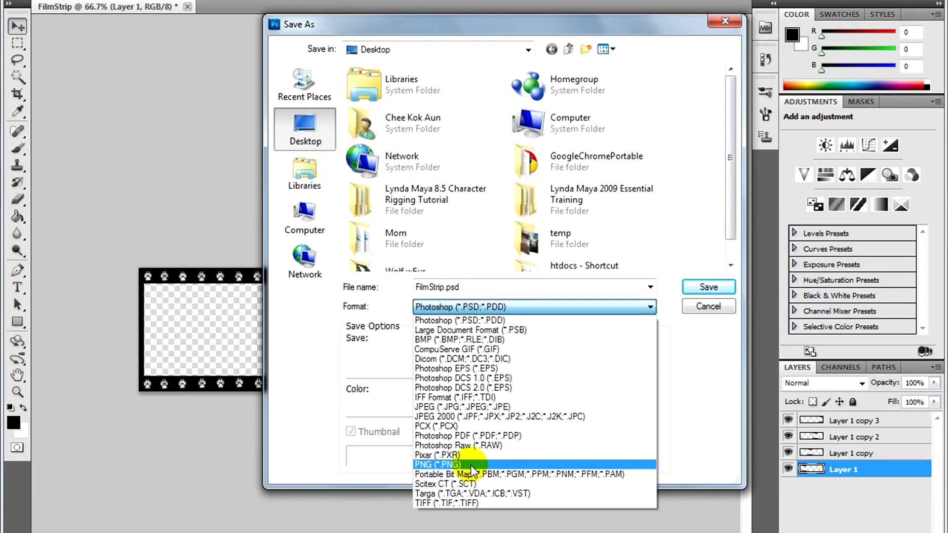
click(471, 465)
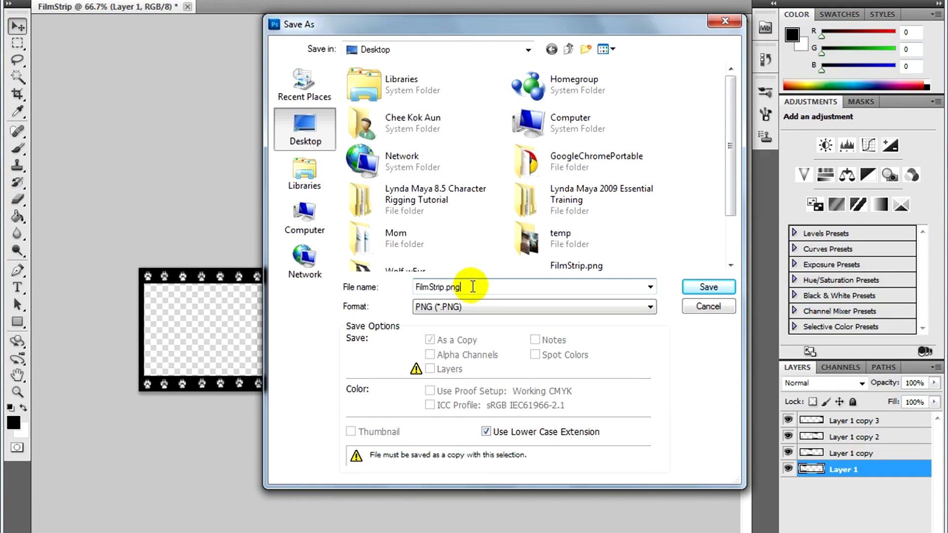
click(693, 286)
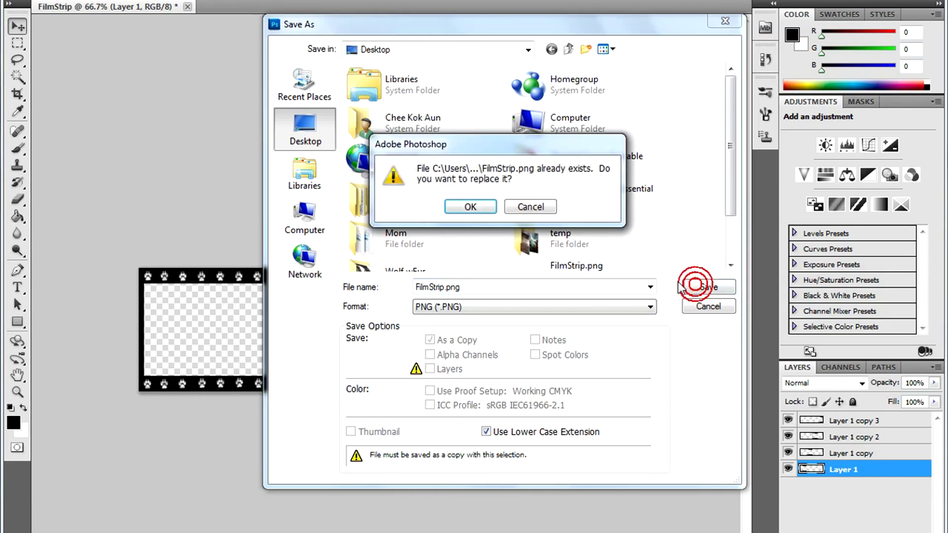
click(469, 205)
click(522, 182)
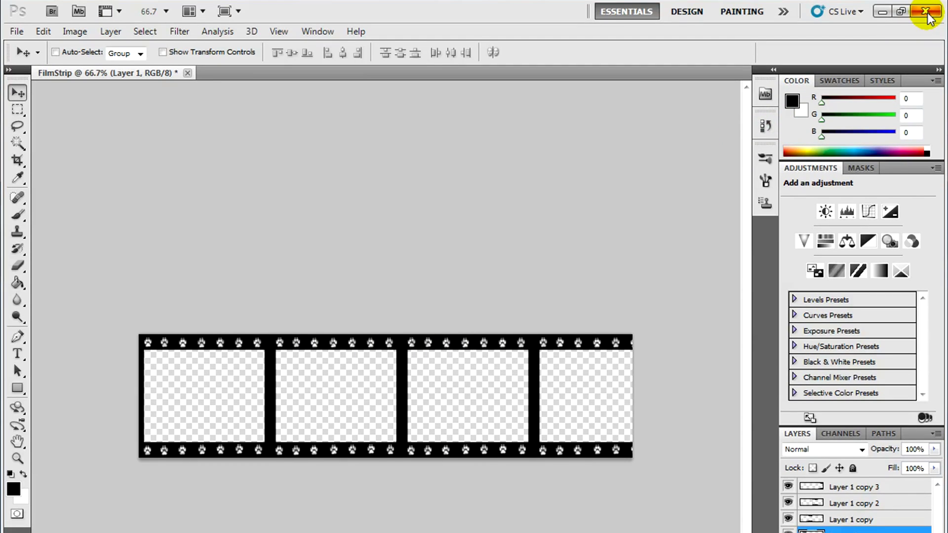
- Close Photoshop without saving changes and close the photo viewer
click(932, 9)
click(497, 270)
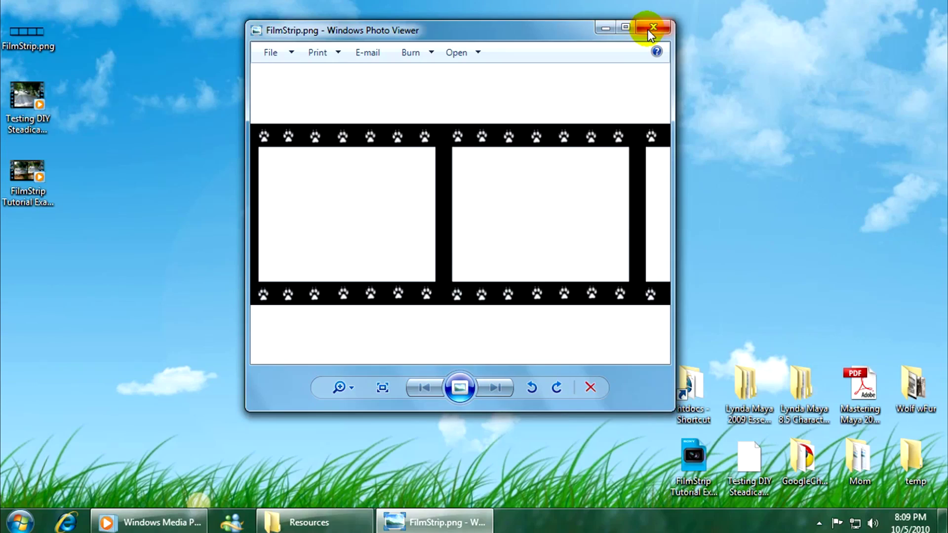
click(647, 29)
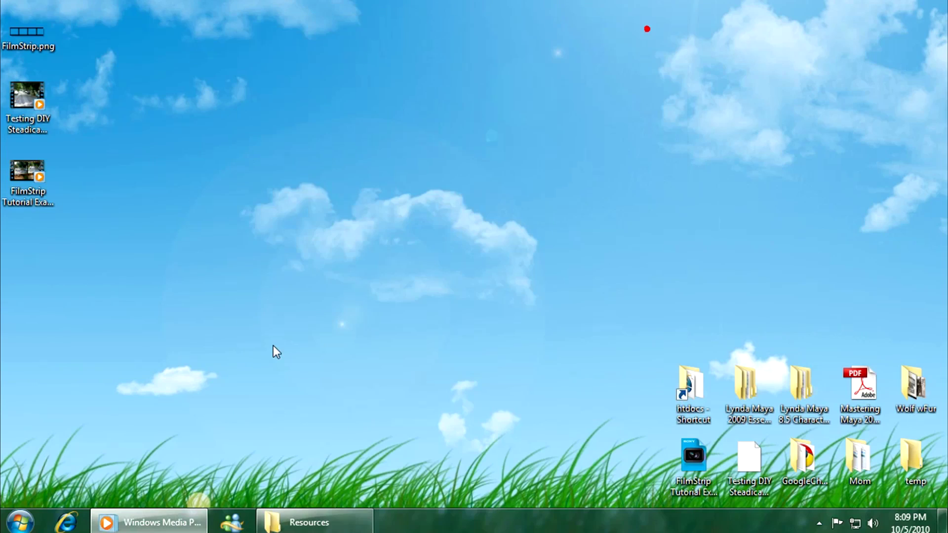
- Launch Vegas Pro 9.0 and drag FilmStrip.png from the desktop onto its timeline
click(19, 519)
mouse_move(74, 266)
click(74, 326)
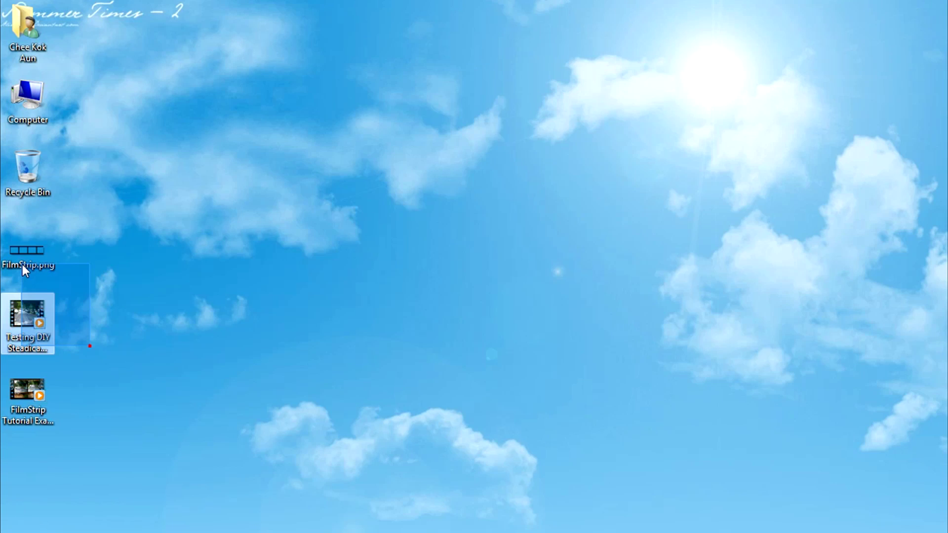
click(18, 255)
drag(34, 219, 190, 145)
- Set the playhead to 00:00:02.267 and insert a new video track
click(206, 446)
click(230, 444)
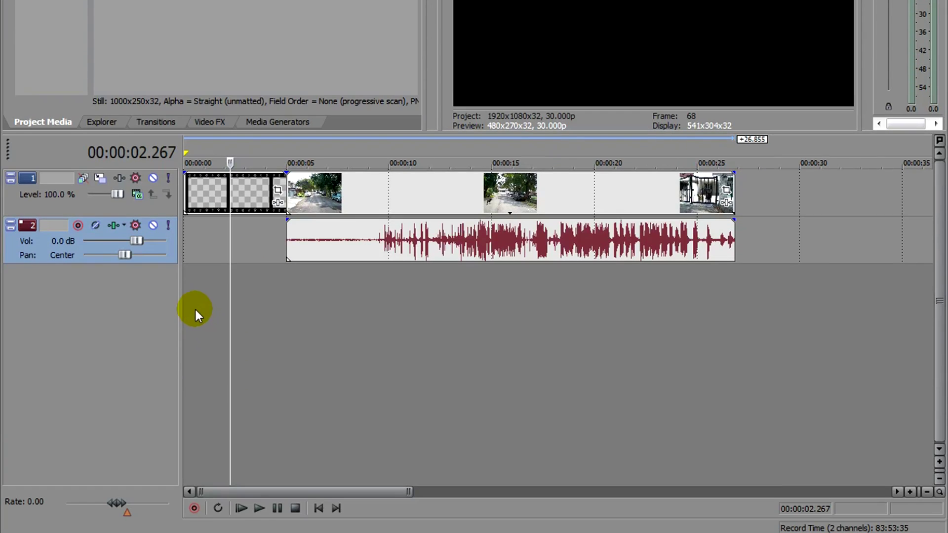
right_click(196, 464)
click(222, 341)
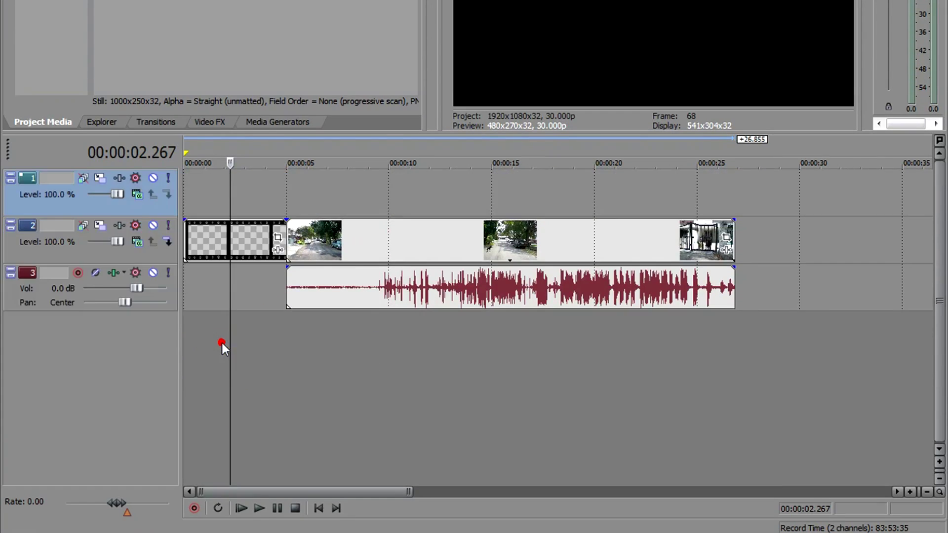
- Insert a white Sony Solid Color generated media clip on track 3
right_click(186, 293)
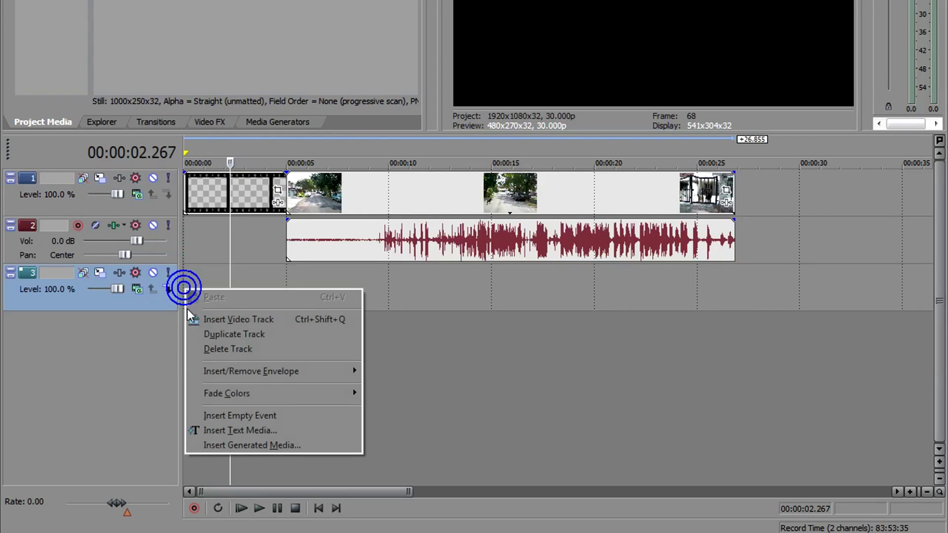
click(225, 445)
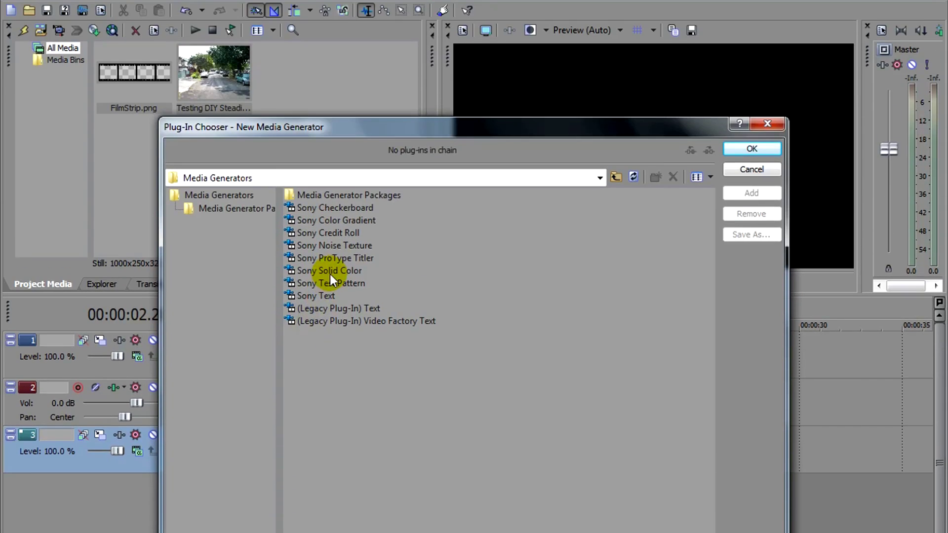
double_click(336, 110)
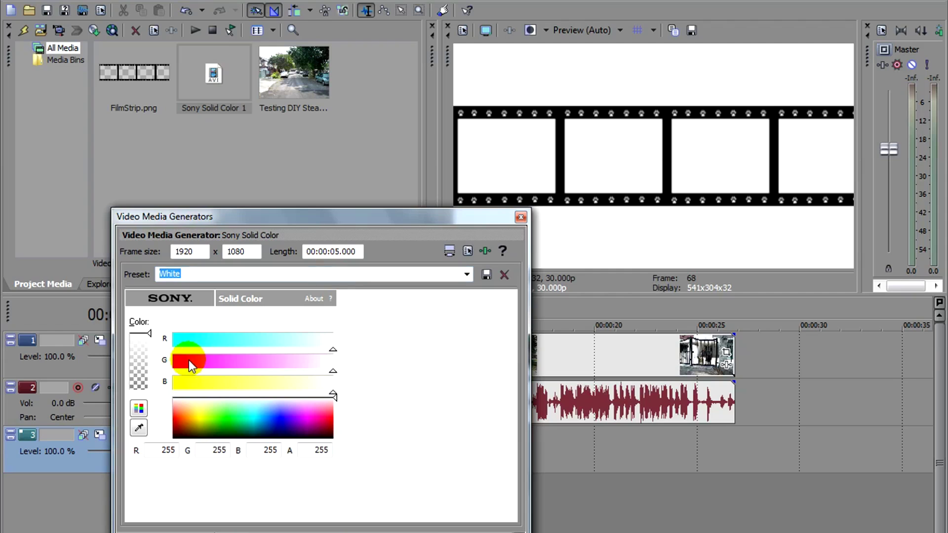
click(521, 217)
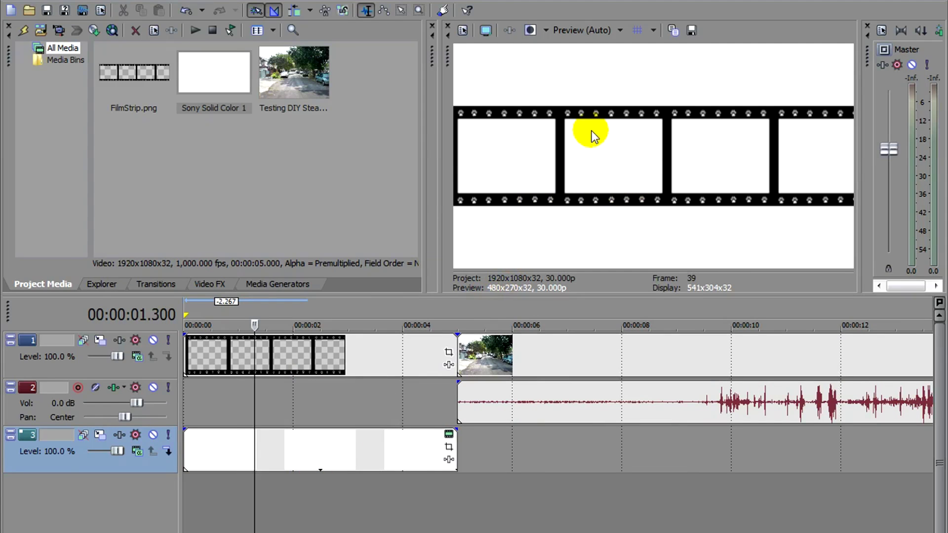
- Move the Steadicam street clip onto its own track placed directly below the film strip
click(506, 354)
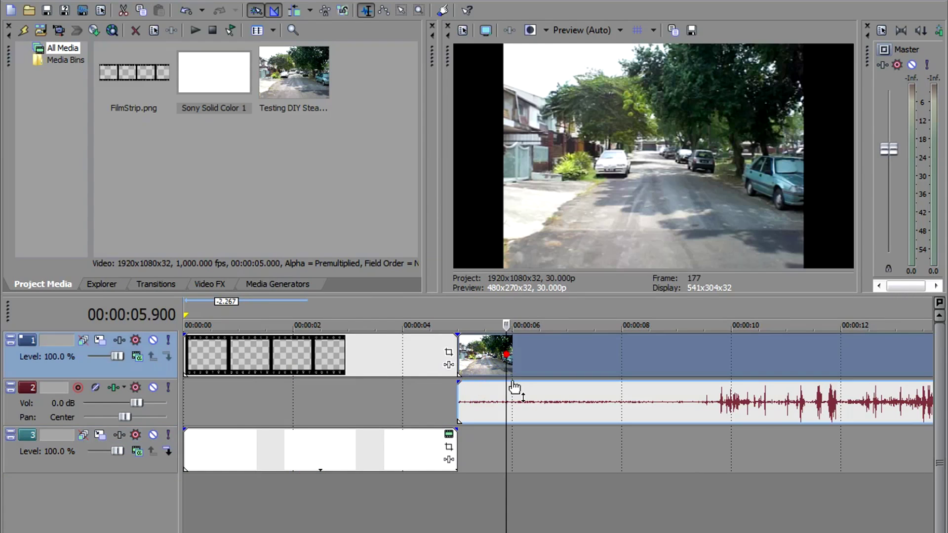
drag(542, 353, 58, 516)
drag(83, 393, 83, 393)
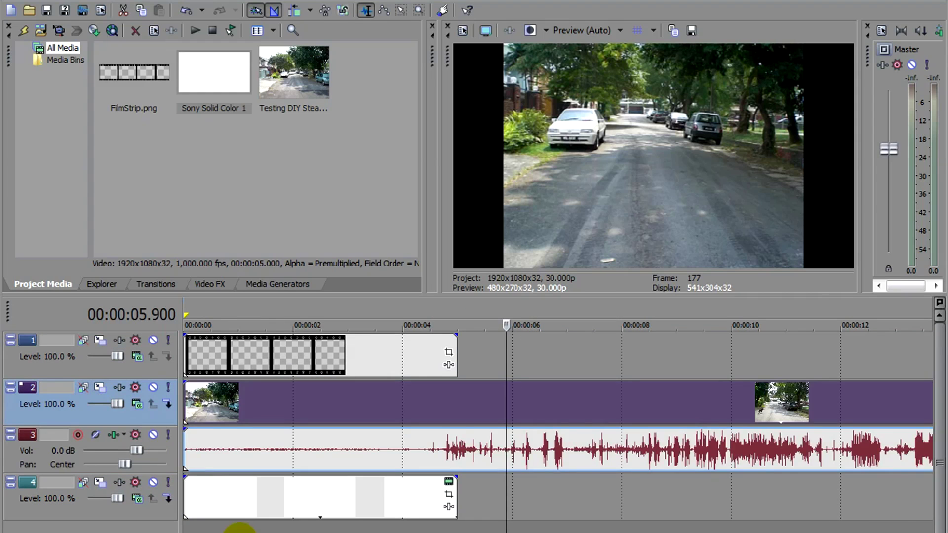
click(242, 325)
click(210, 525)
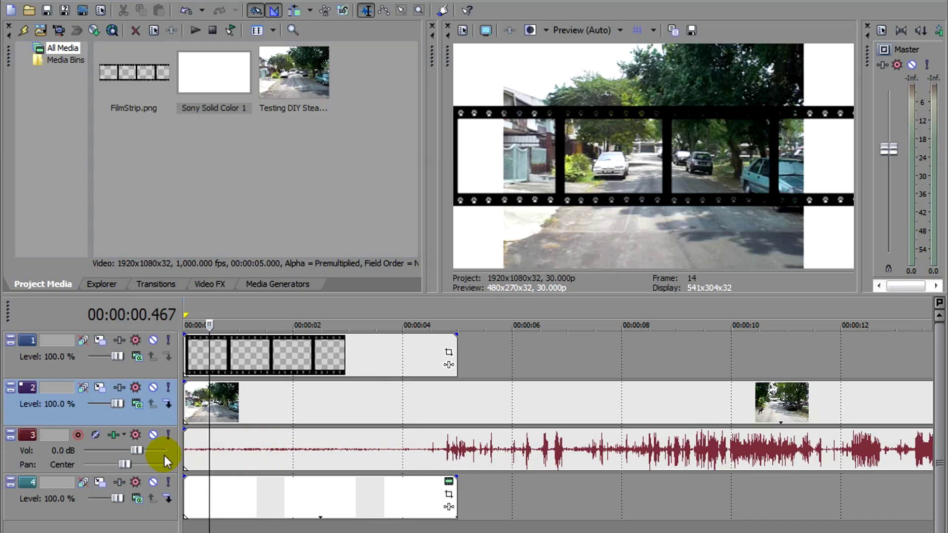
- Delete the audio track and return the playhead to the start
click(10, 463)
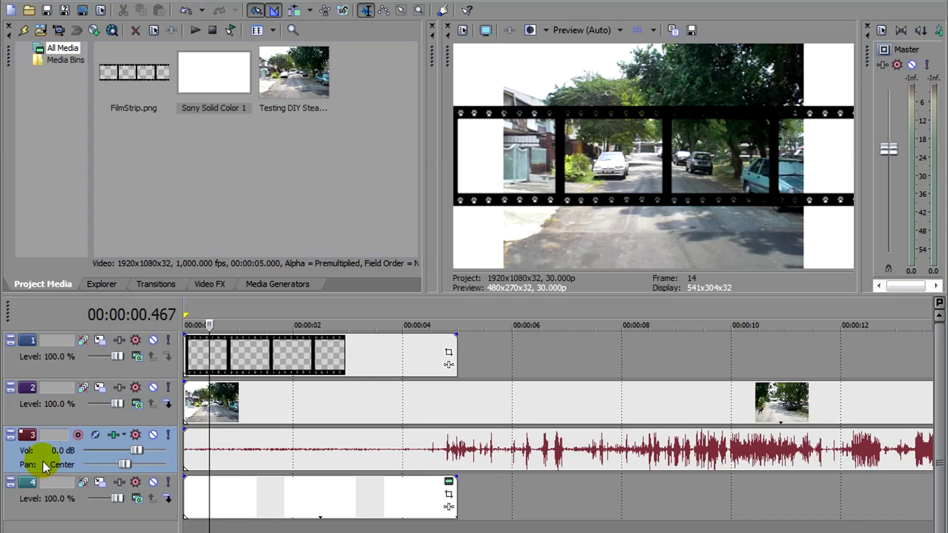
key(Delete)
click(195, 489)
key(Home)
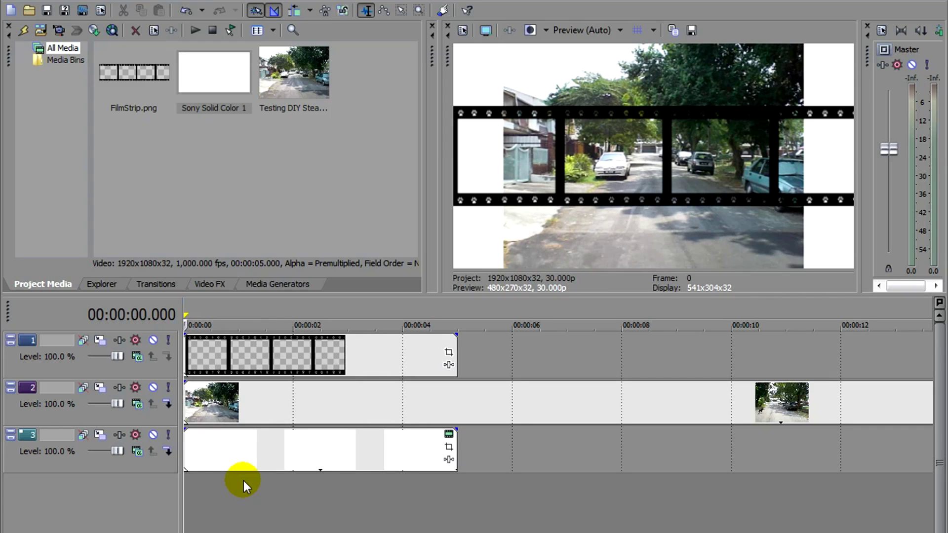
click(243, 481)
key(Home)
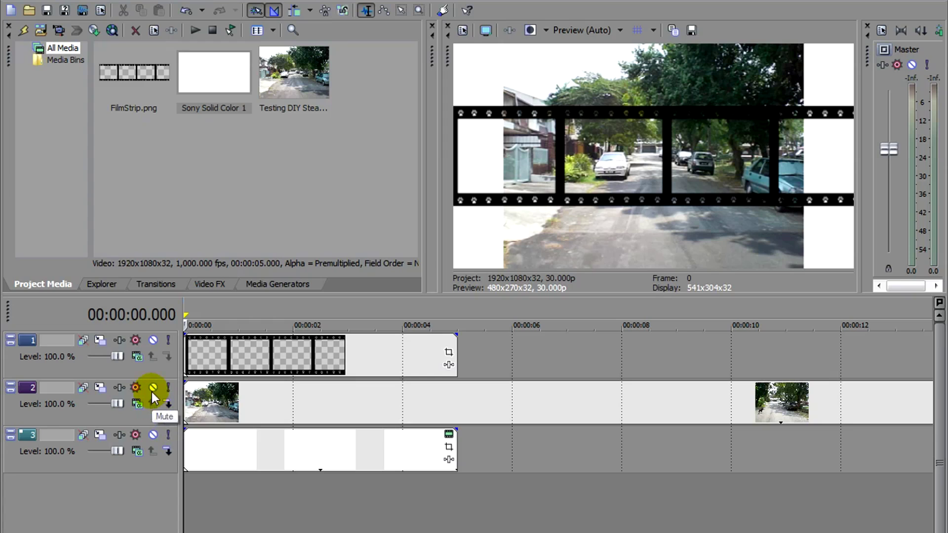
click(101, 421)
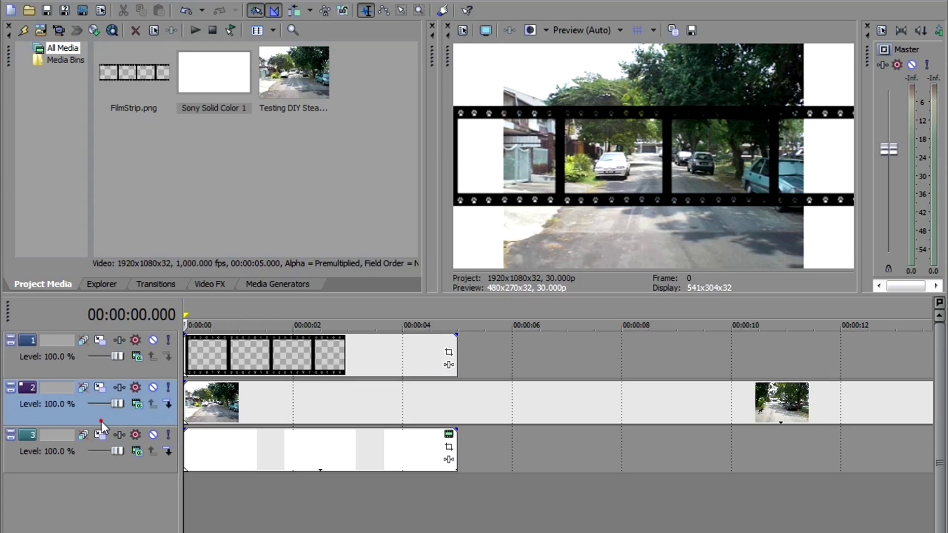
click(167, 404)
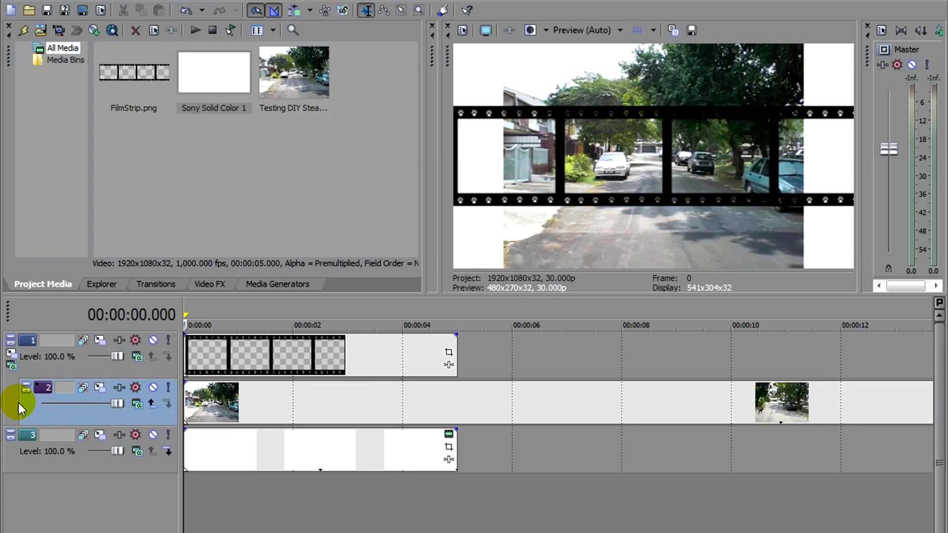
click(121, 370)
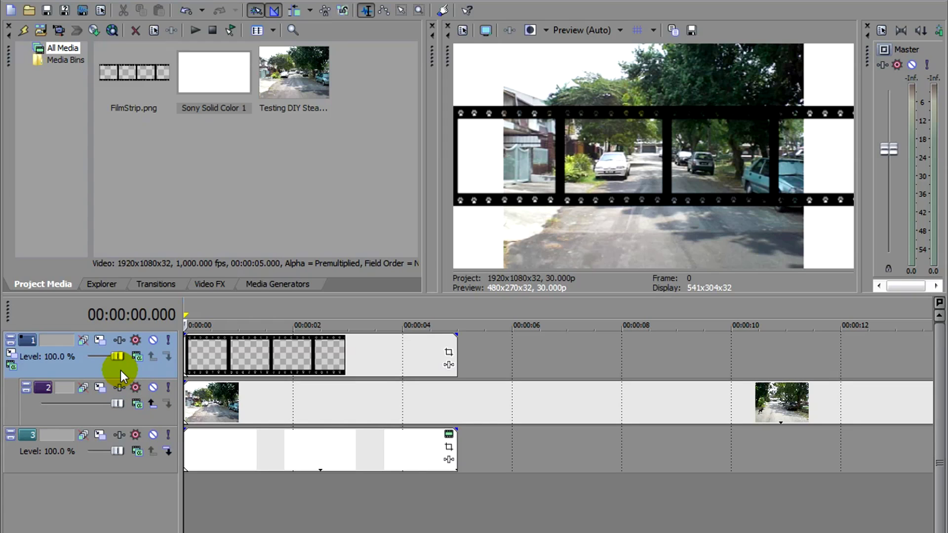
click(153, 419)
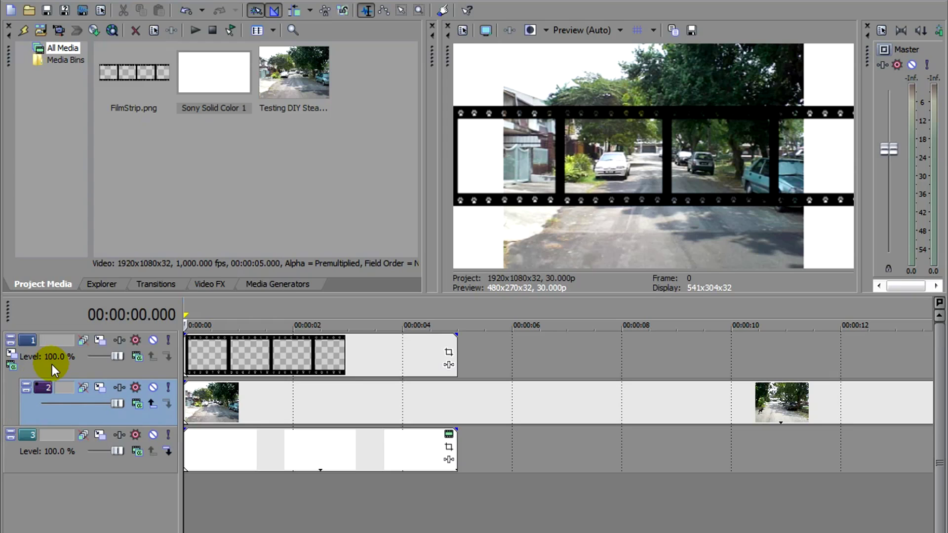
click(126, 367)
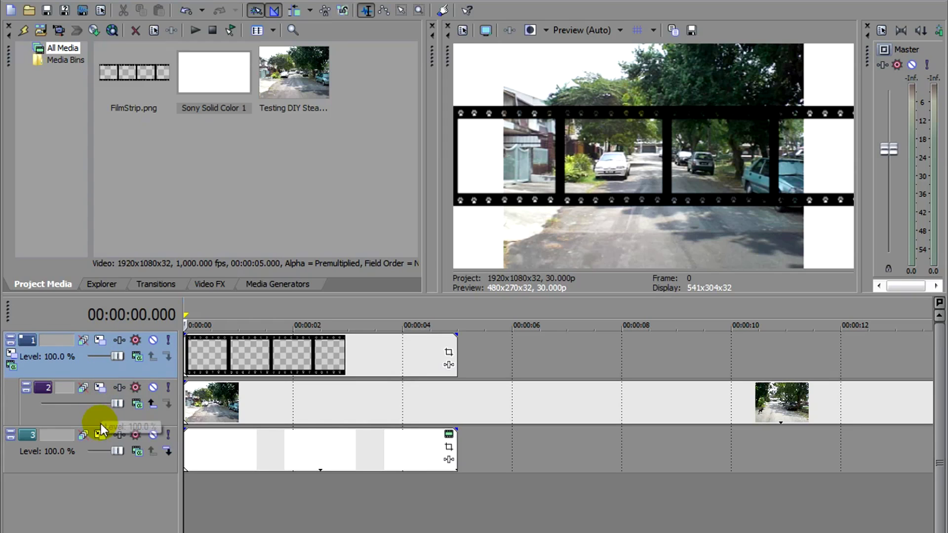
click(11, 354)
drag(536, 360, 443, 391)
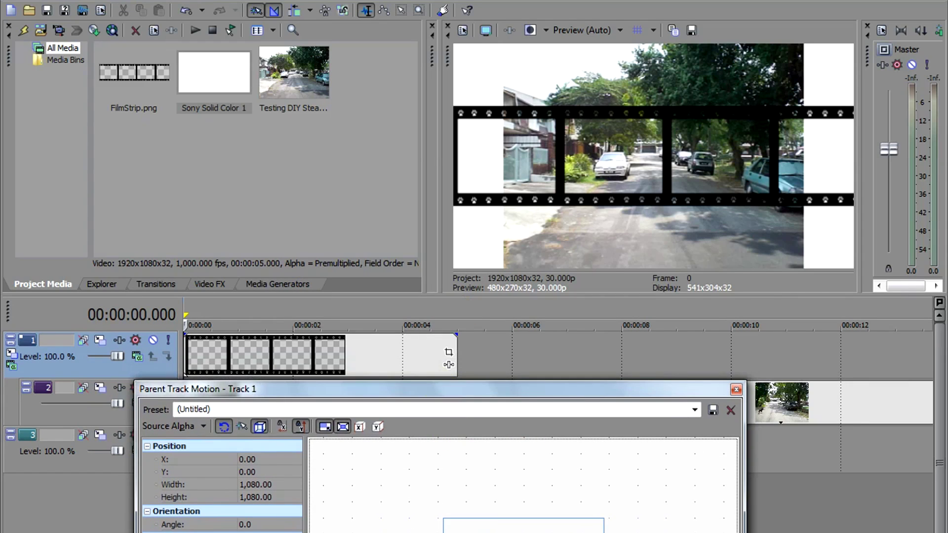
drag(434, 499, 439, 532)
drag(335, 389, 447, 468)
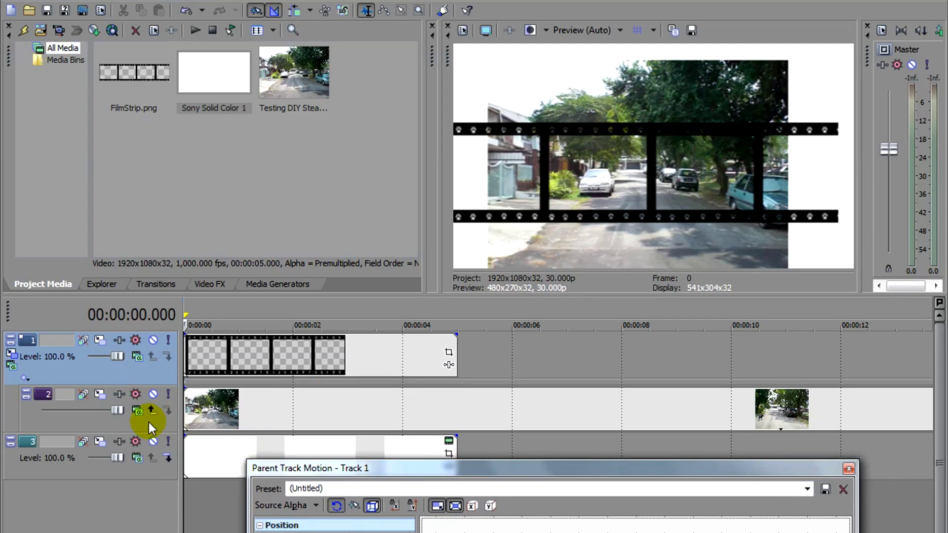
drag(509, 465, 442, 372)
drag(508, 531, 537, 531)
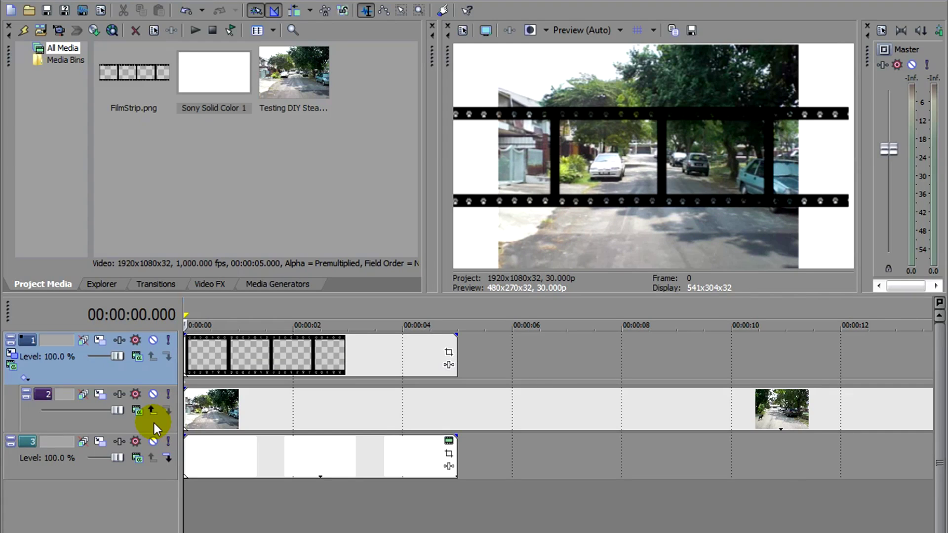
click(142, 425)
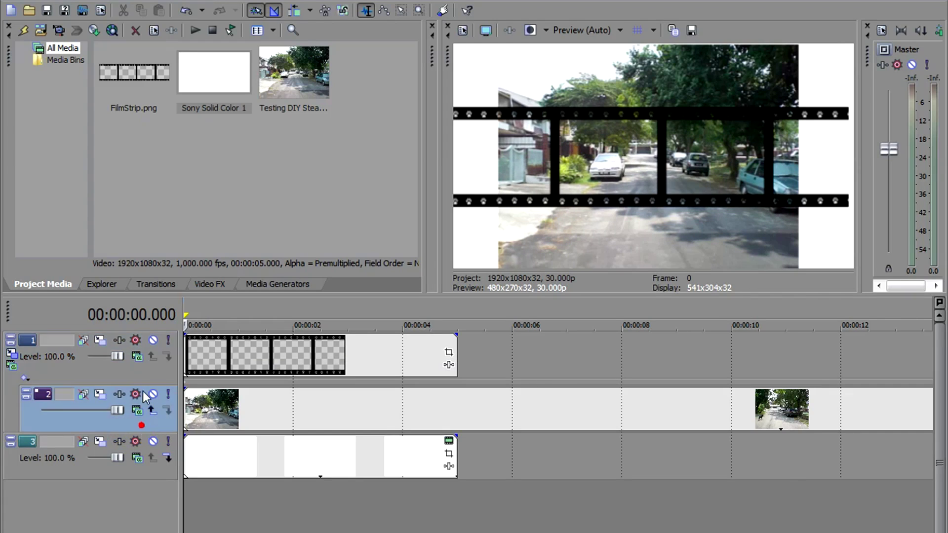
click(140, 374)
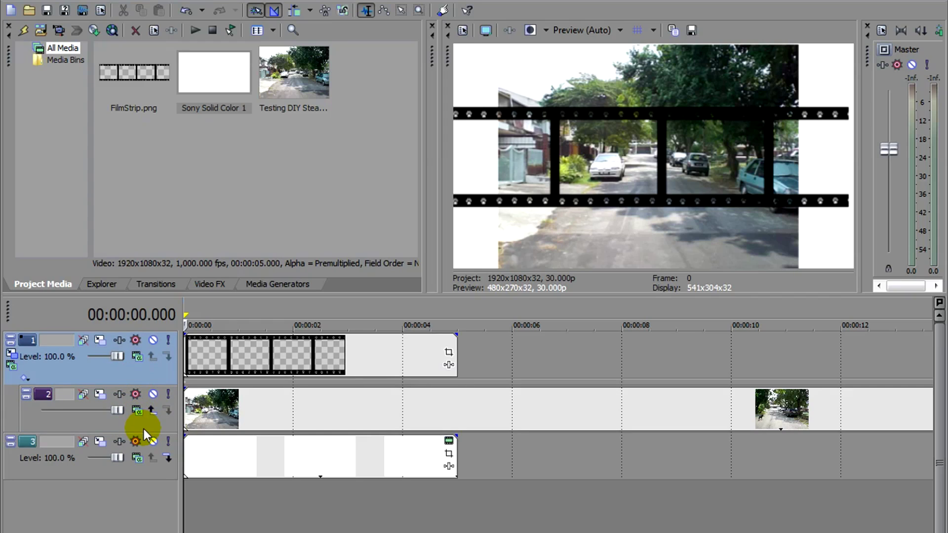
click(144, 428)
click(149, 374)
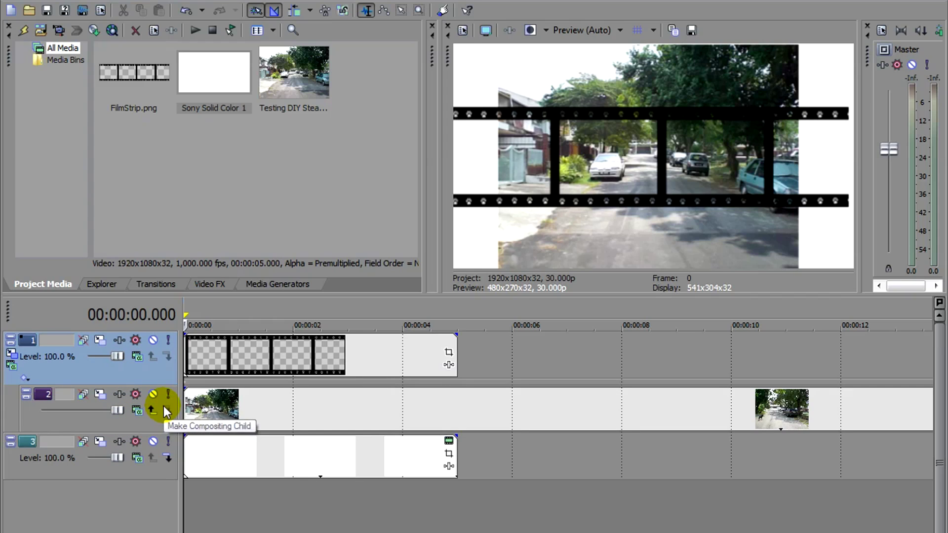
click(152, 410)
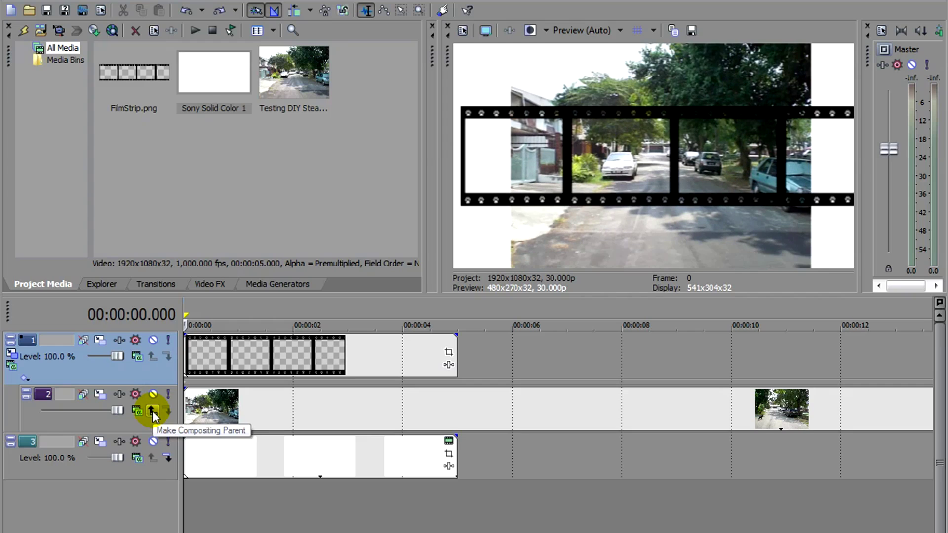
- Undo the parent change, split the street video at 5 s, and move the remainder to a new track at 0:00
click(185, 9)
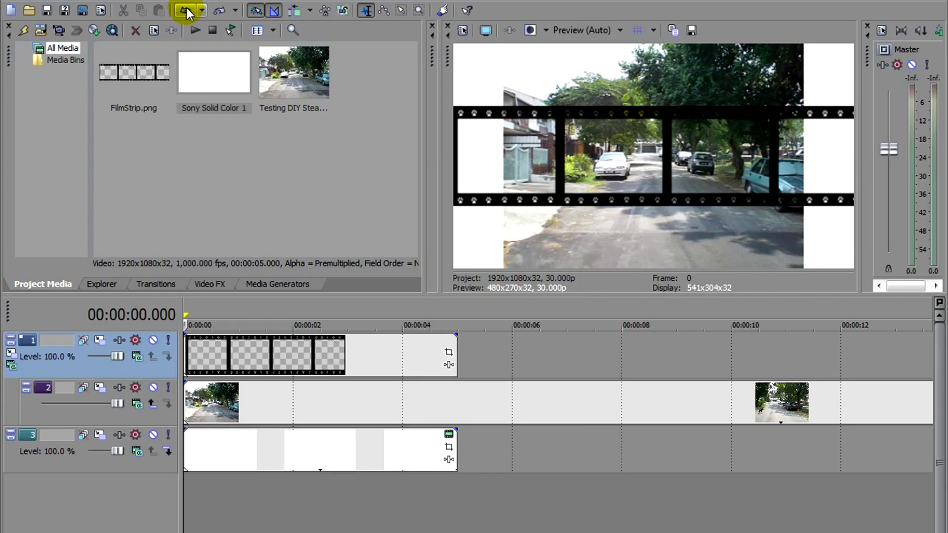
click(205, 493)
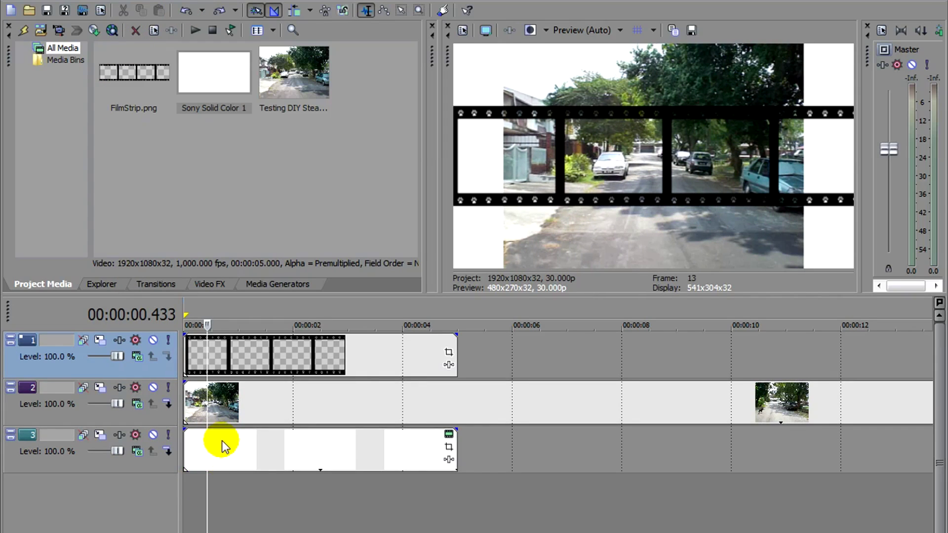
click(444, 477)
click(452, 478)
click(451, 478)
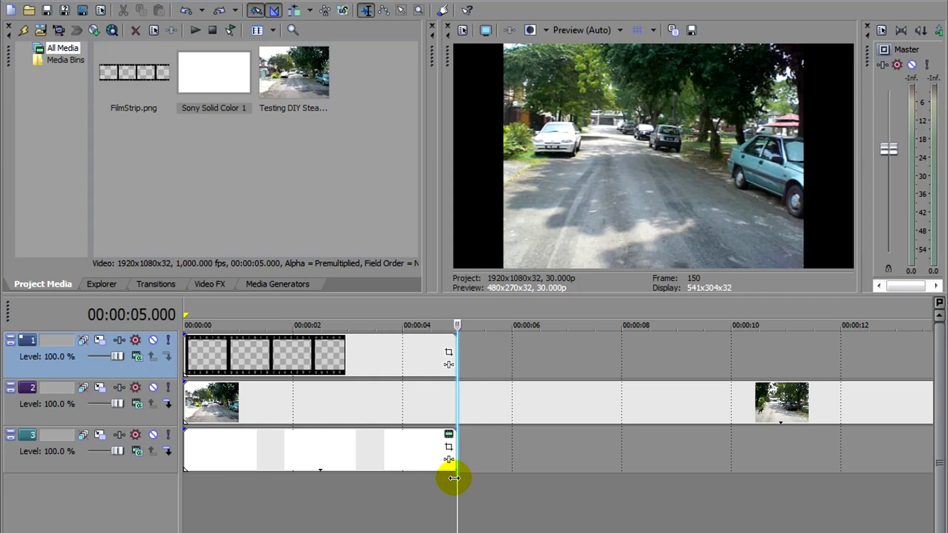
click(457, 394)
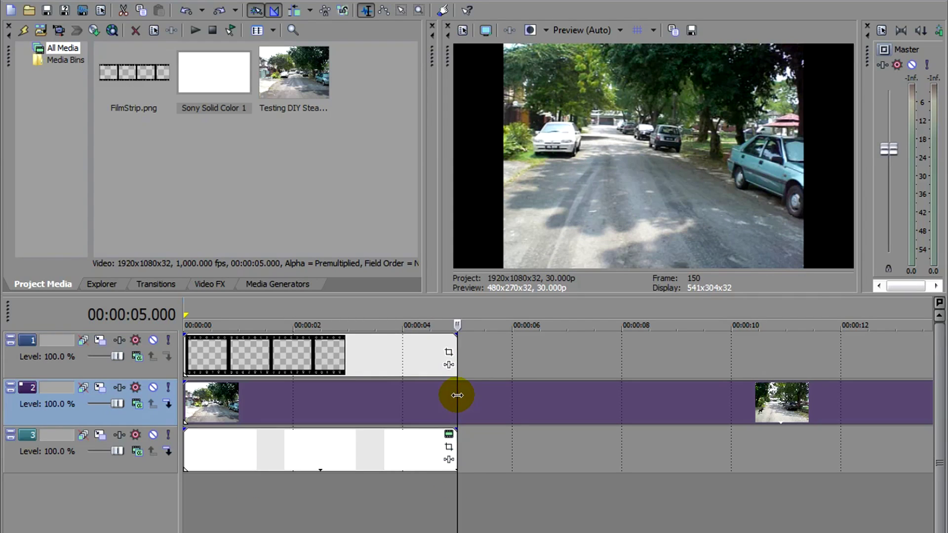
key(s)
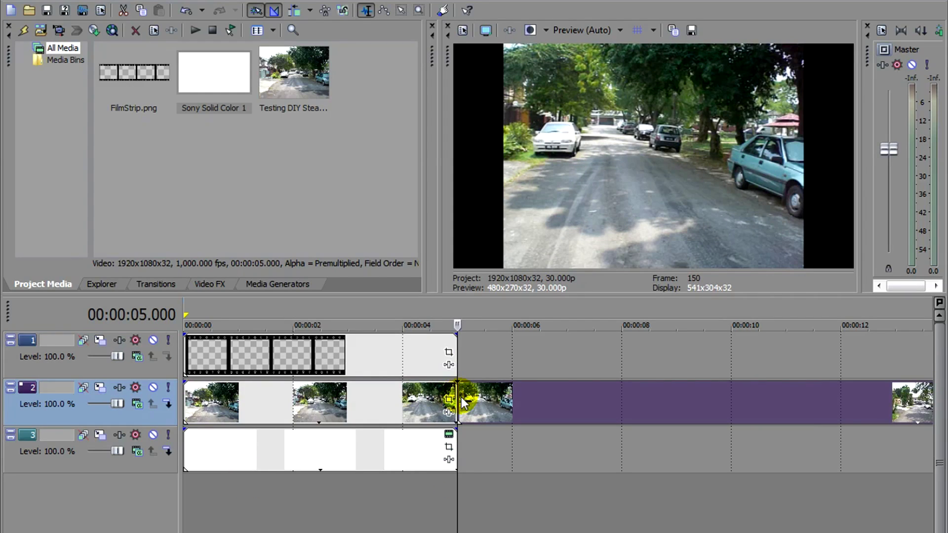
drag(516, 399, 177, 501)
- Use Track Motion to shrink track 2's video, locked vertically, into the first film frame
click(252, 395)
click(209, 400)
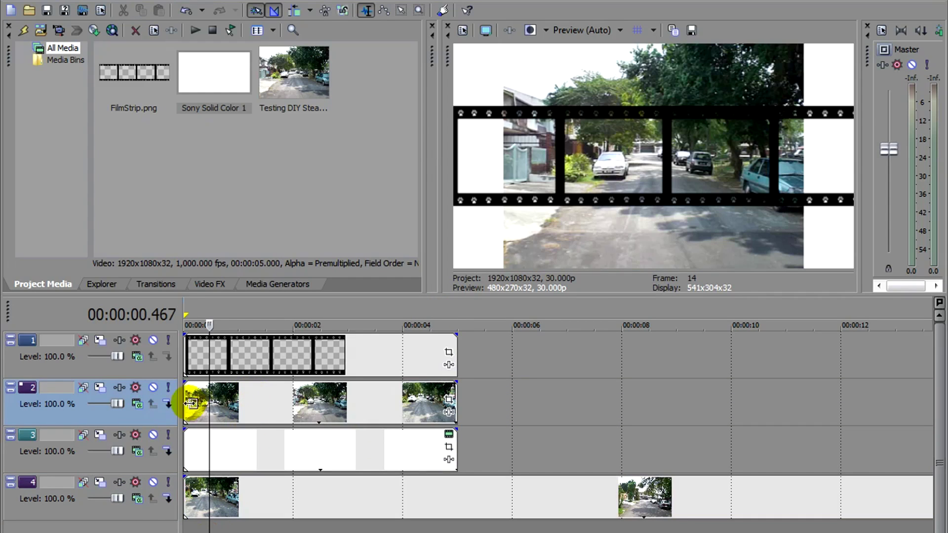
click(100, 389)
drag(522, 382, 434, 275)
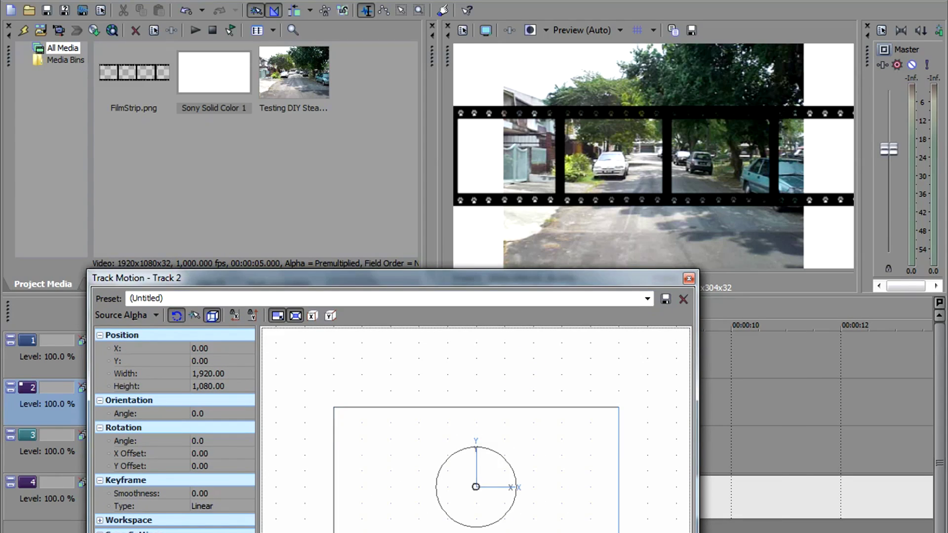
click(251, 311)
drag(618, 518, 388, 496)
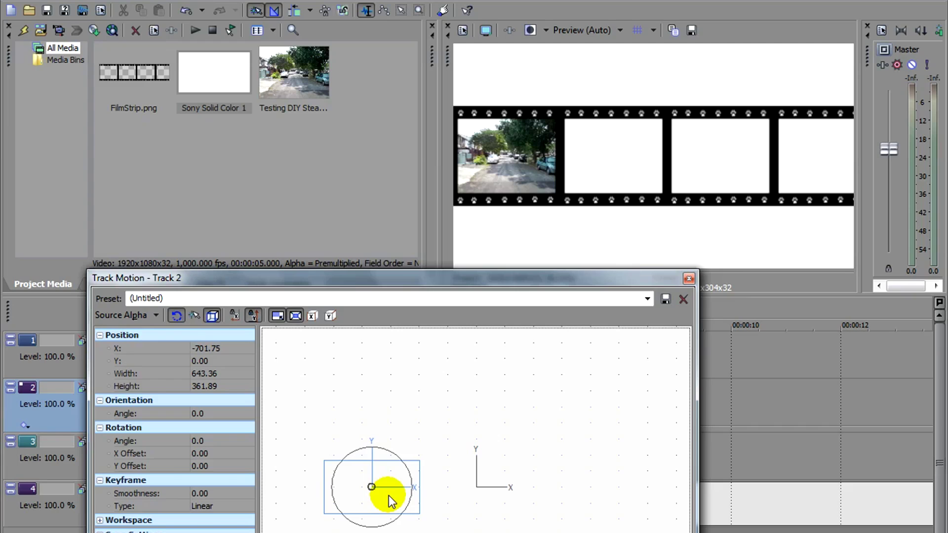
click(689, 279)
- Move the new video track above track 3 and shrink its video to film-frame size
click(227, 514)
drag(127, 512, 101, 436)
click(83, 441)
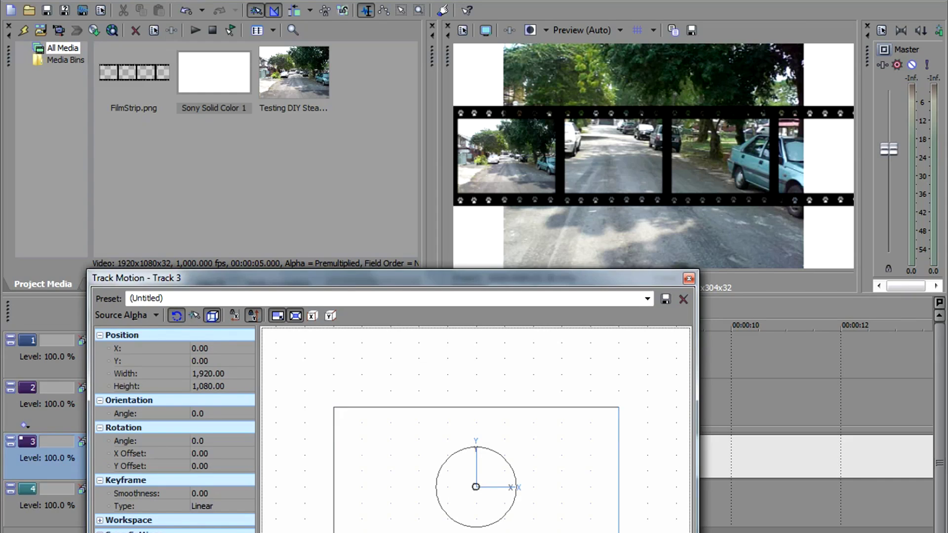
drag(618, 488, 480, 496)
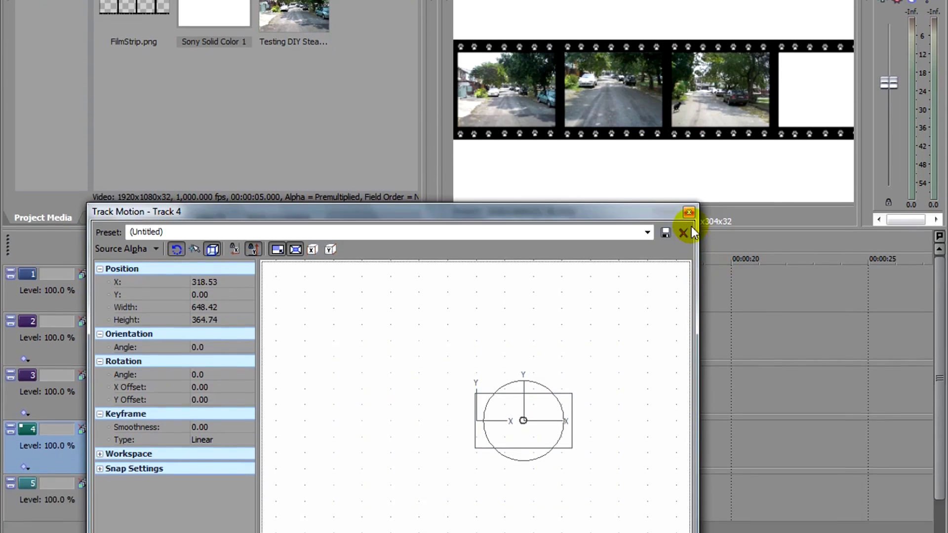
- Split the track 4 clip at 5 s, duplicate track 4, and delete the split-off part on track 4
click(688, 230)
click(342, 421)
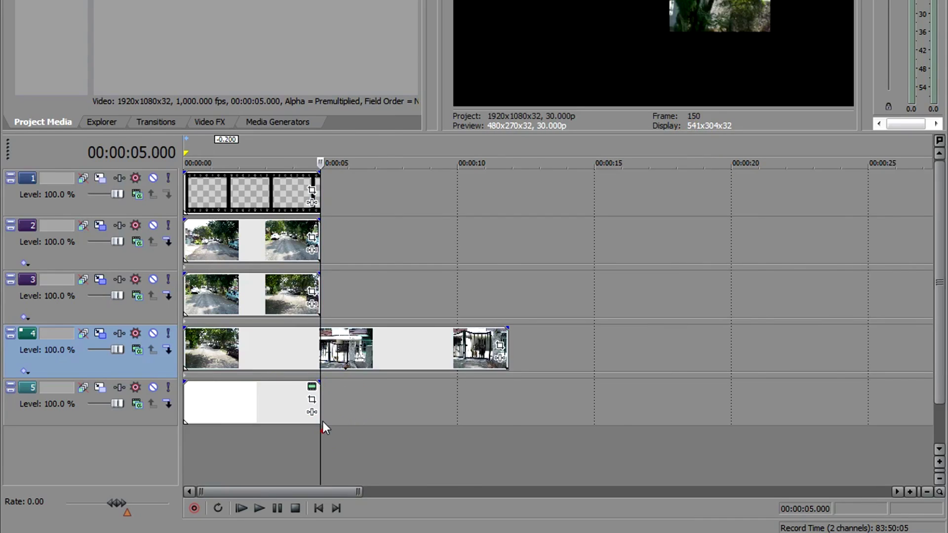
scroll(458, 359, up, 3)
click(450, 343)
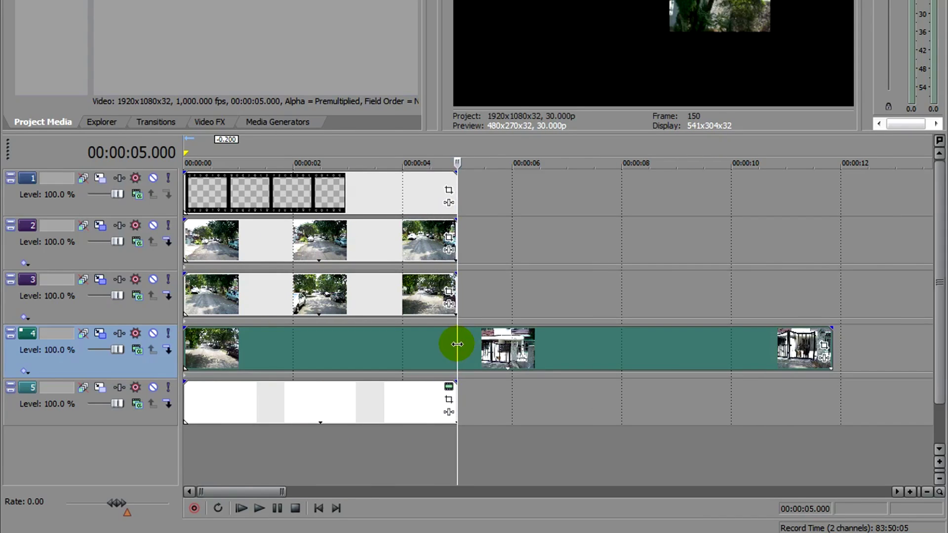
key(s)
right_click(118, 363)
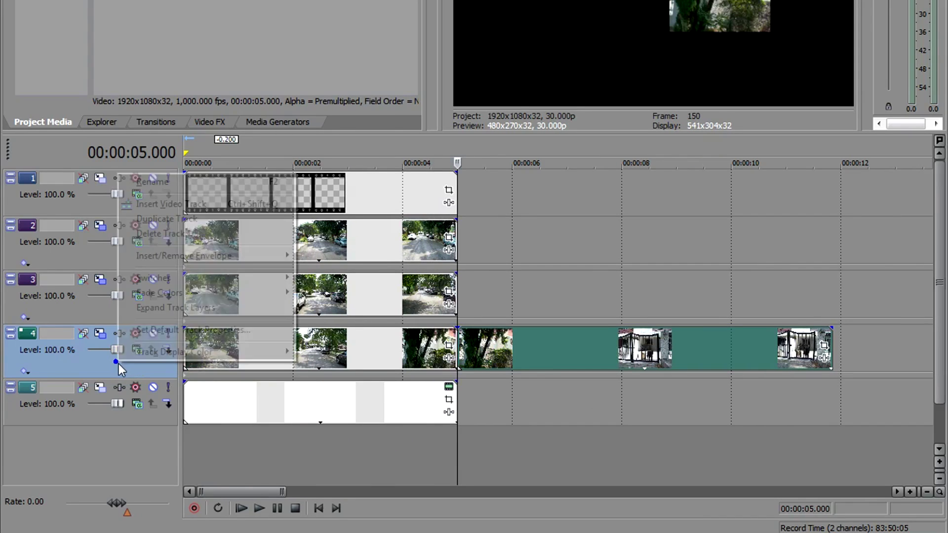
click(138, 223)
click(499, 356)
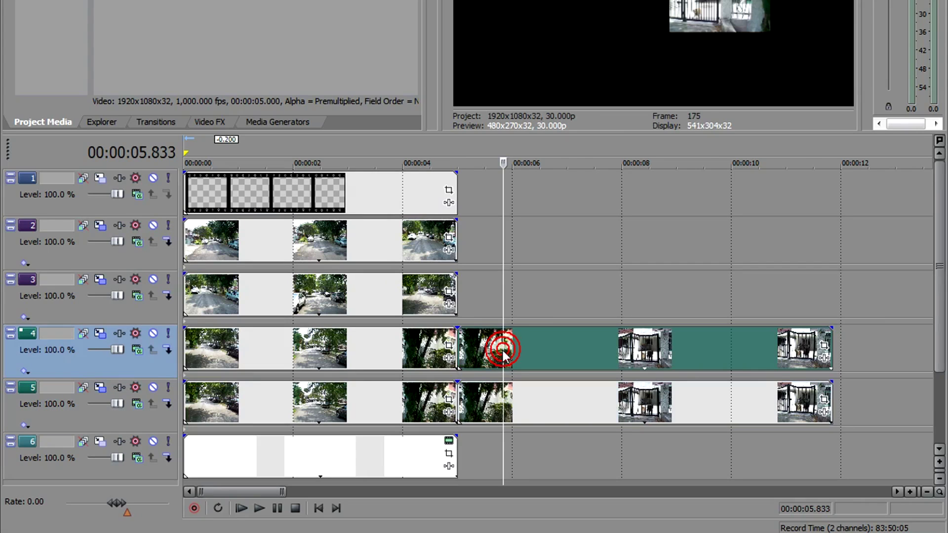
key(Delete)
- On track 5, keep only the later clip at 0:00 and slide its video into the fourth film frame
click(400, 402)
key(Delete)
click(523, 402)
drag(523, 402, 206, 401)
click(99, 387)
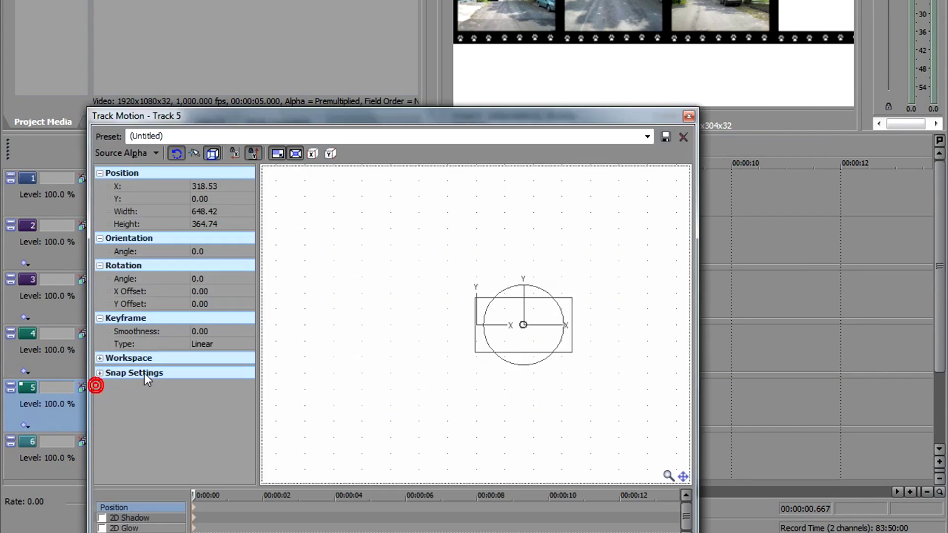
drag(523, 464, 590, 470)
click(537, 113)
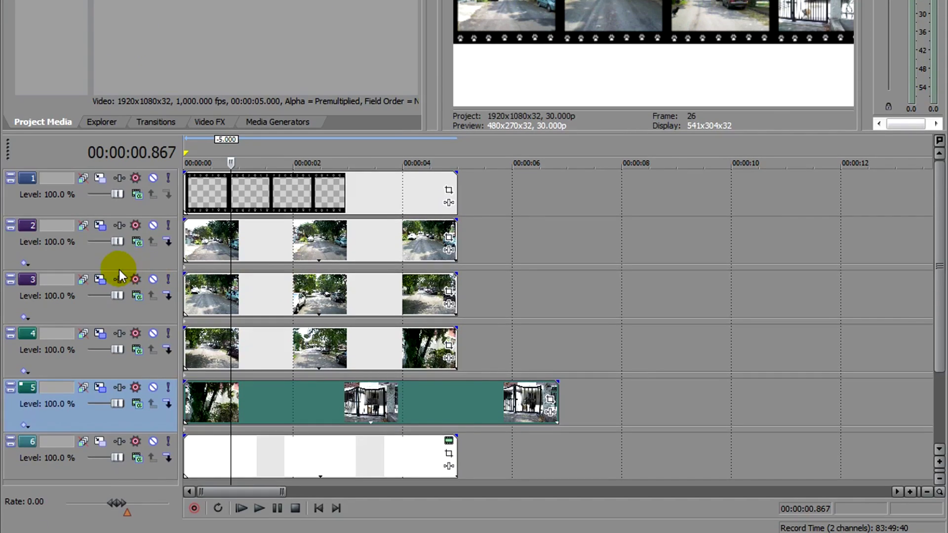
- Make tracks 2–5 compositing children of the film strip track, then show its compositing mode list
click(120, 386)
click(127, 434)
click(124, 365)
click(122, 417)
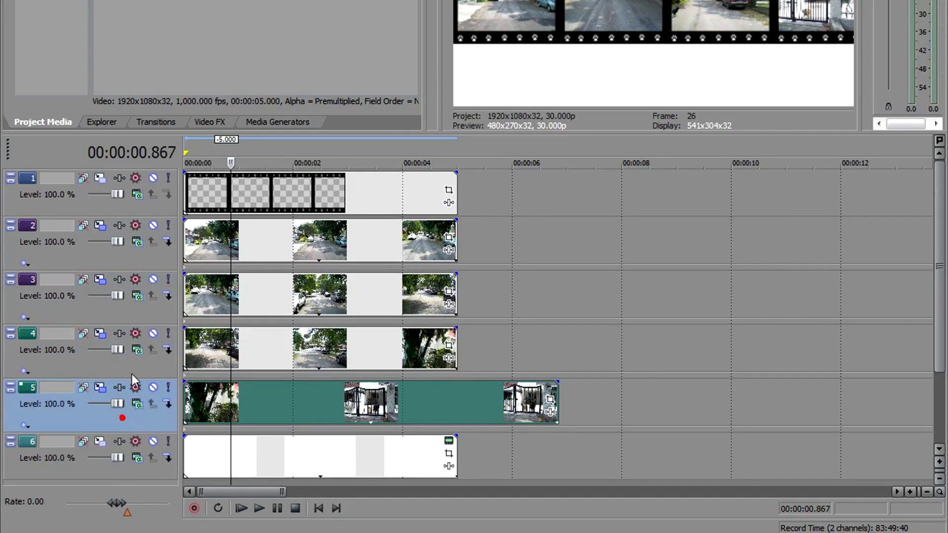
click(116, 206)
click(107, 249)
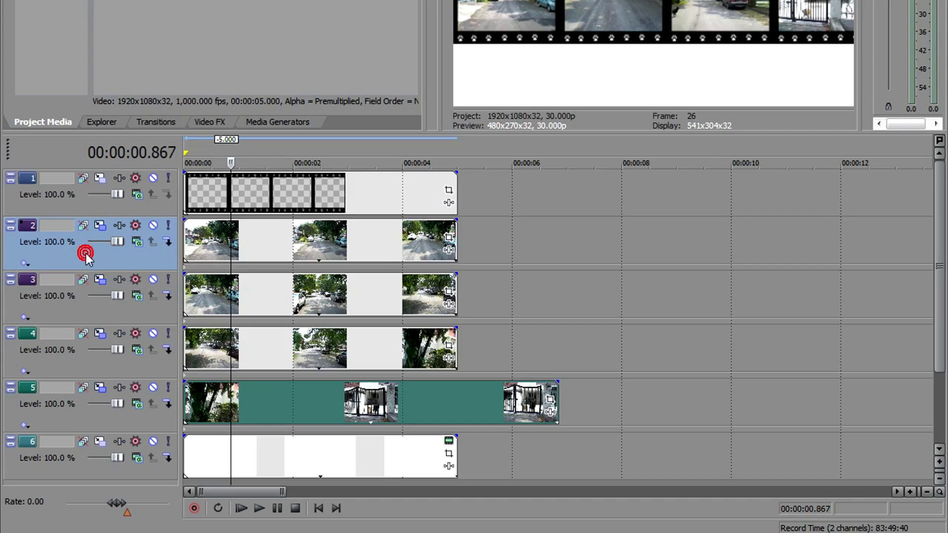
shift+click(103, 420)
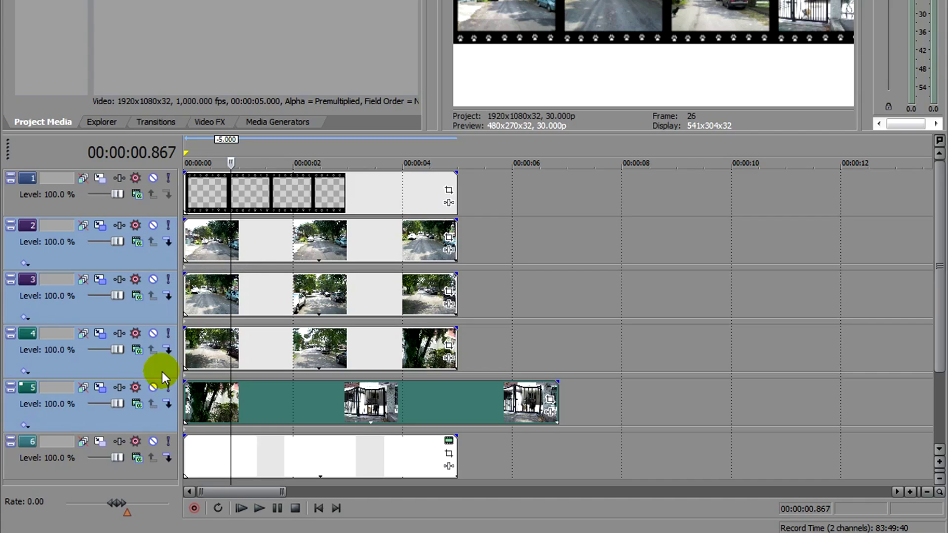
click(168, 242)
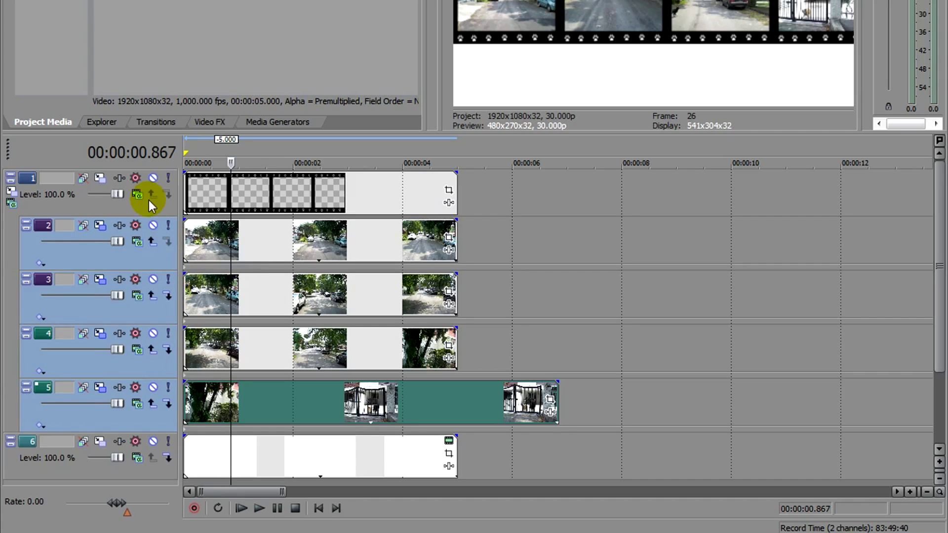
click(124, 211)
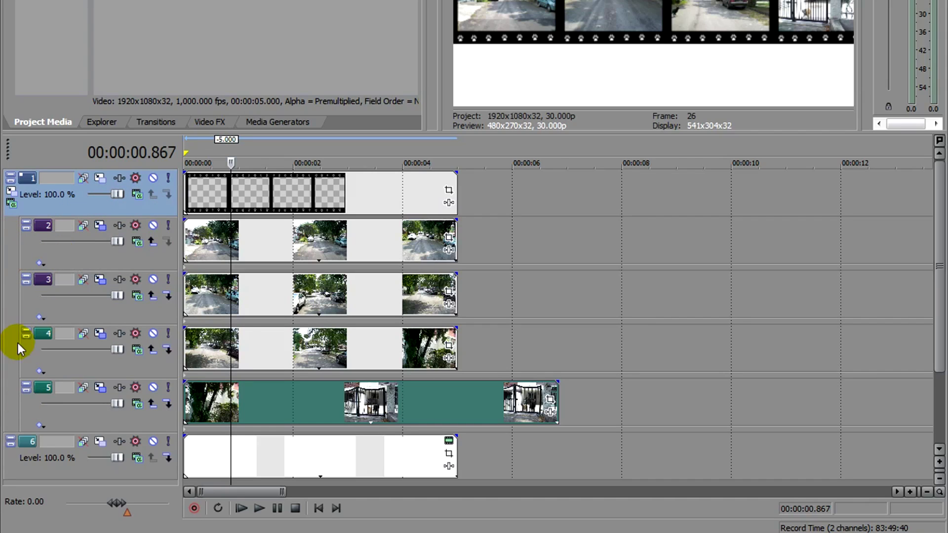
click(11, 202)
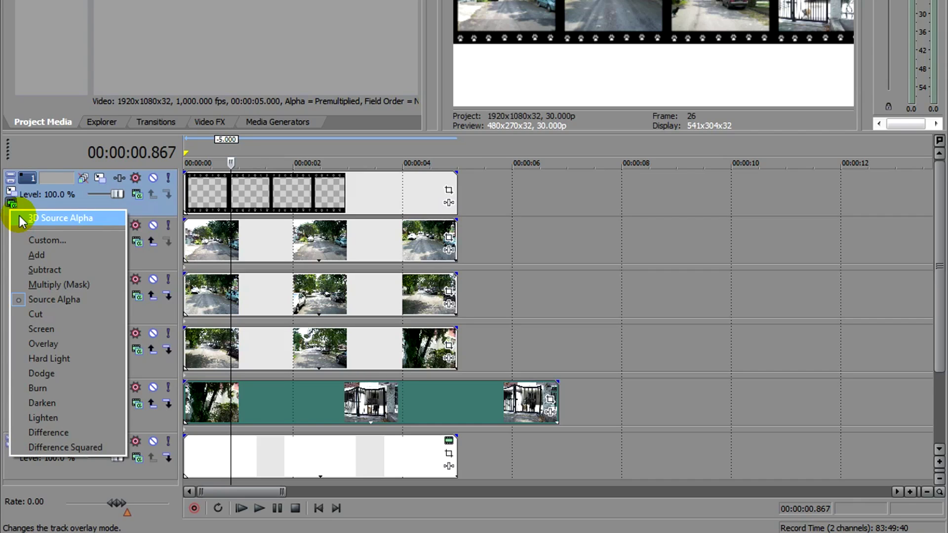
- Set the filmstrip group to 3D Source Alpha, rotate it 15° on Y, and push it back in depth
click(19, 217)
click(12, 197)
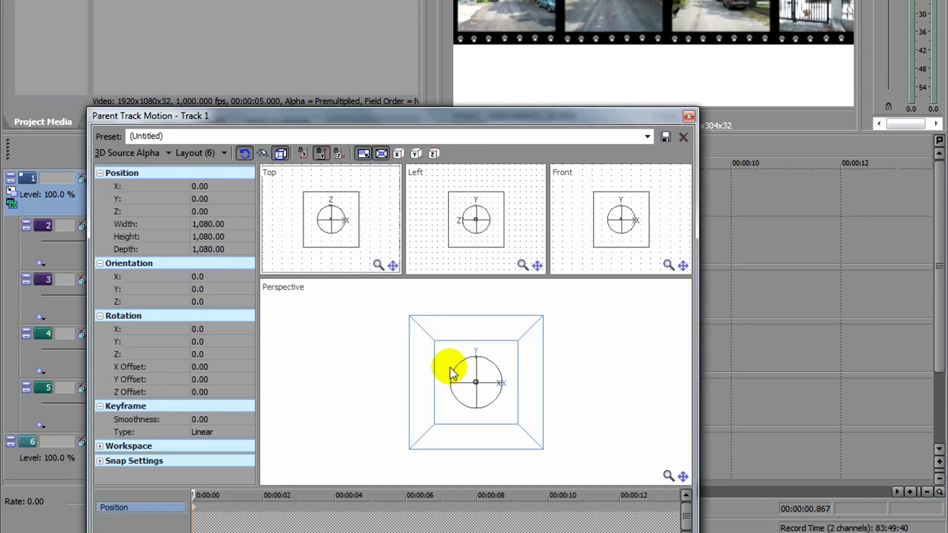
drag(448, 112, 396, 78)
drag(404, 336, 419, 346)
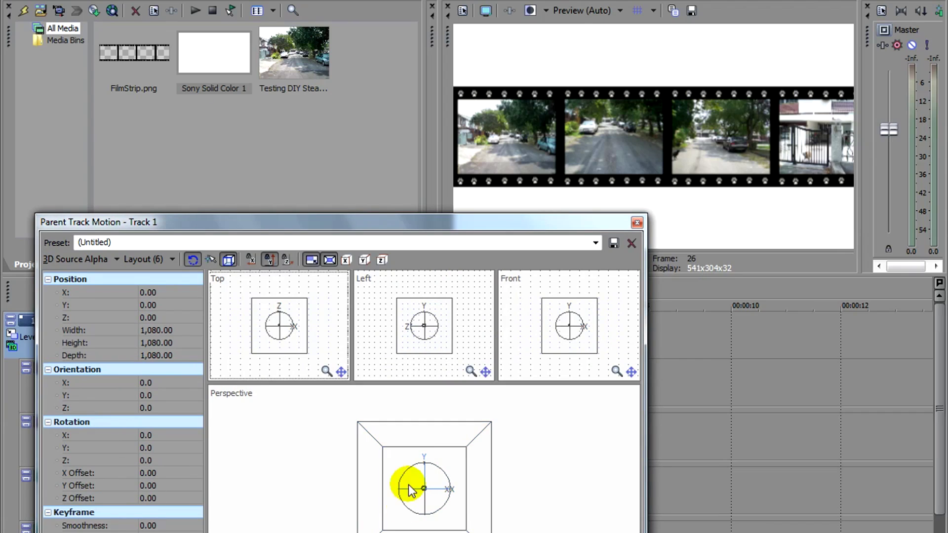
drag(419, 488, 416, 493)
click(78, 279)
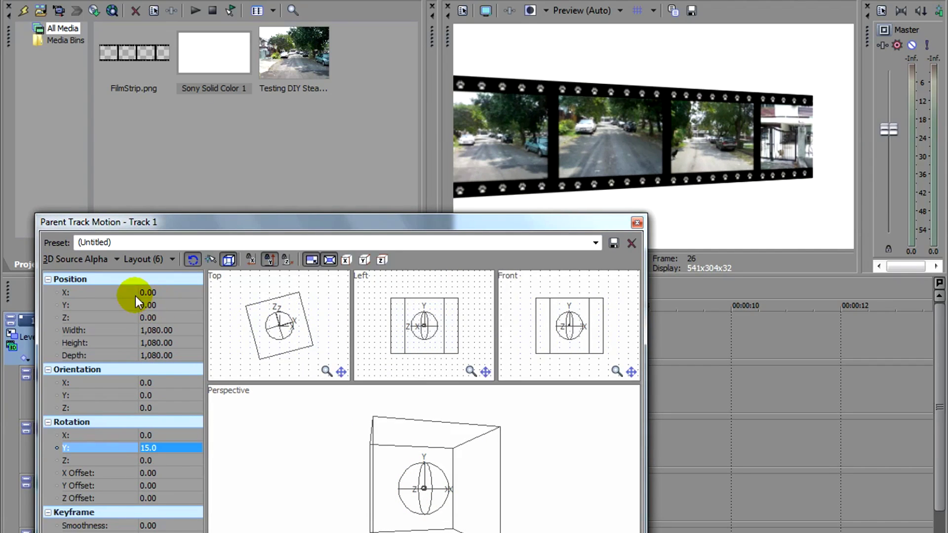
click(150, 305)
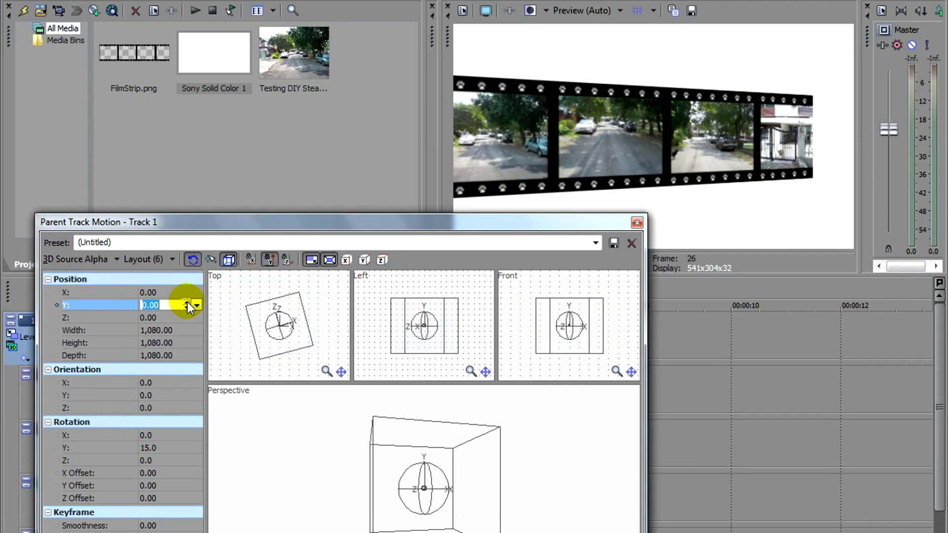
drag(188, 317, 190, 292)
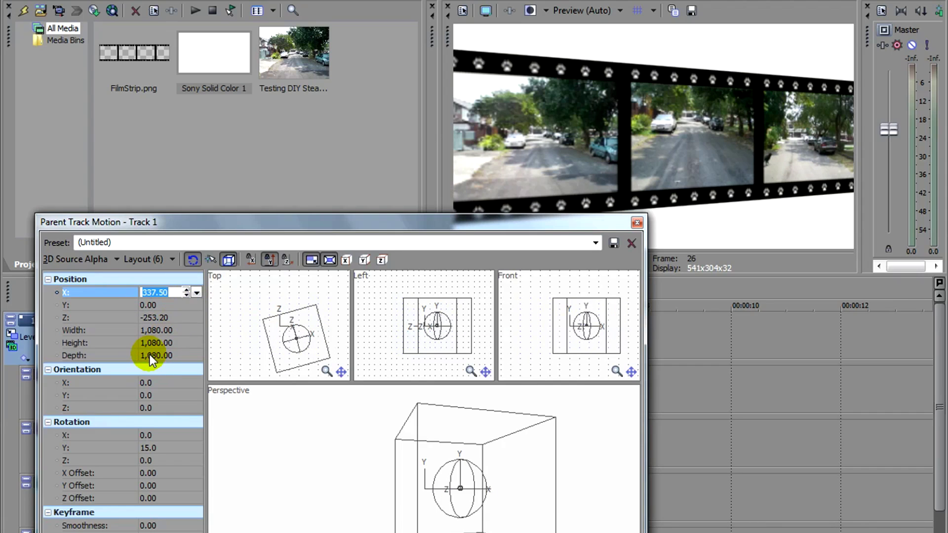
- Set Rotation X to 5 and fine-tune the filmstrip's position near the frame top
click(159, 434)
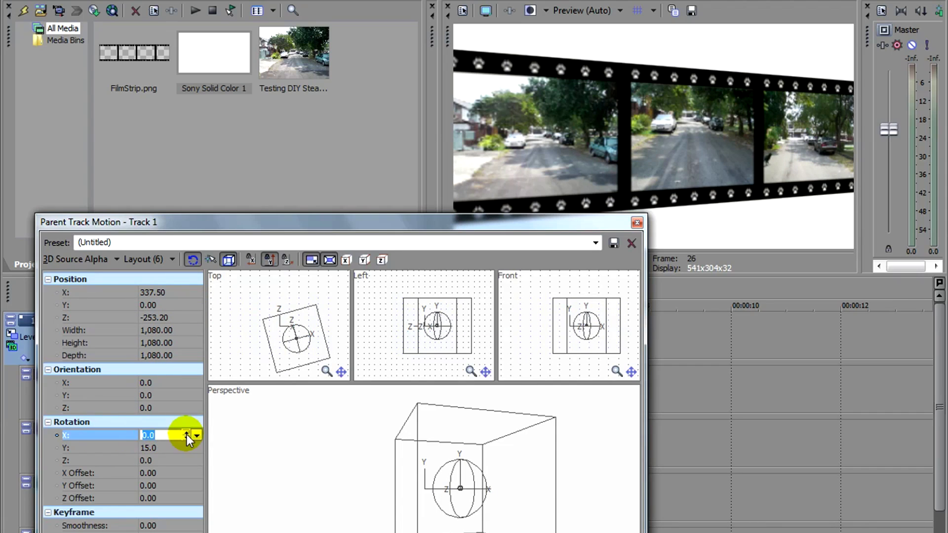
text(5)
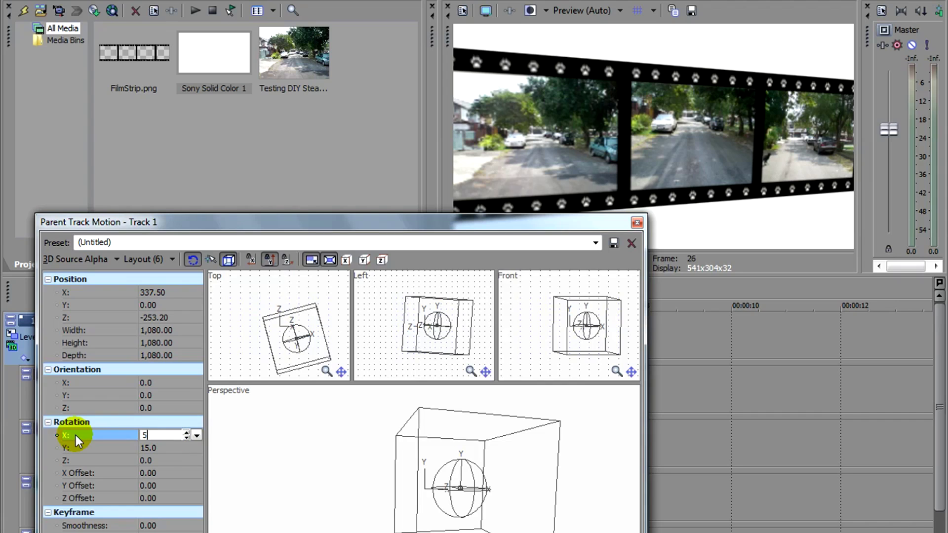
drag(186, 303, 188, 306)
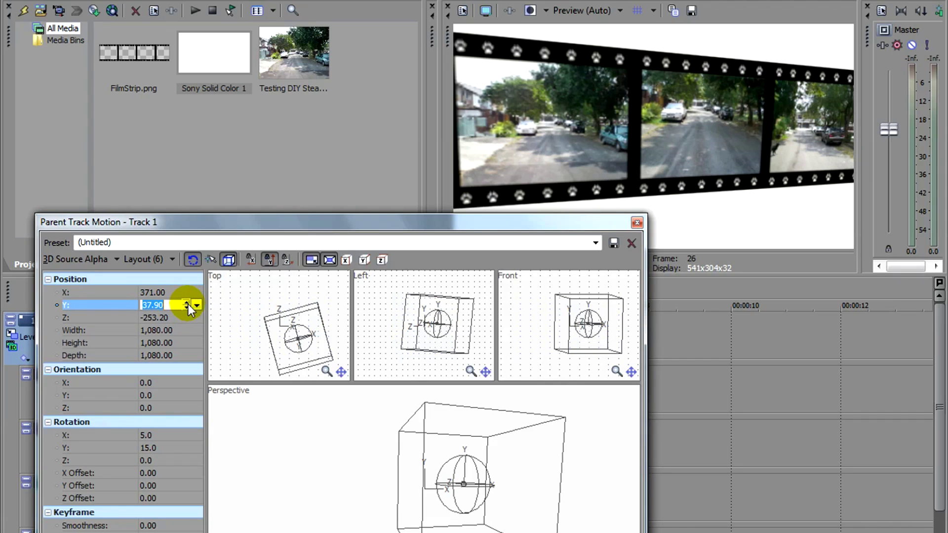
drag(188, 306, 189, 304)
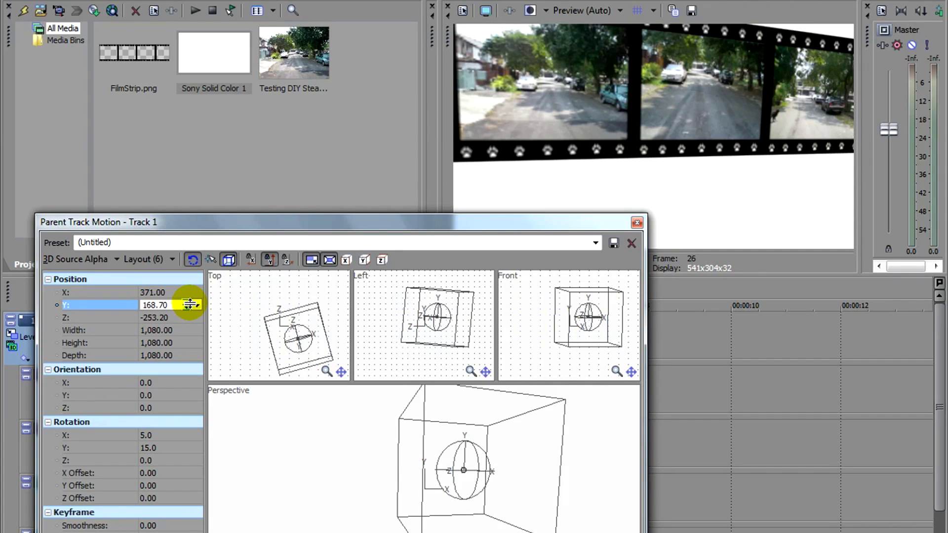
mouse_move(189, 303)
mouse_down()
mouse_move(160, 303)
mouse_move(190, 299)
mouse_up()
- Close the 3D motion settings, play to the clips' end, and park on 00:00:04.967
click(638, 222)
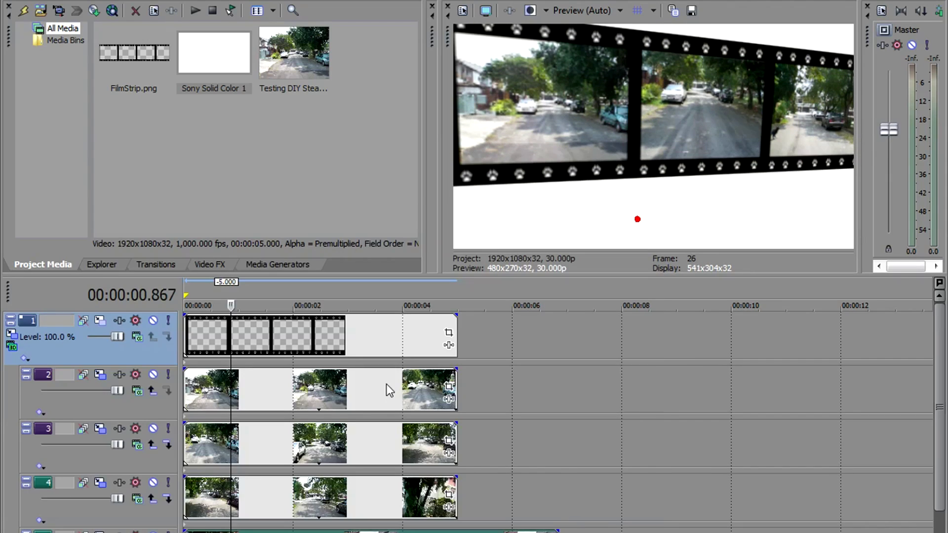
click(391, 380)
scroll(397, 380, up, 3)
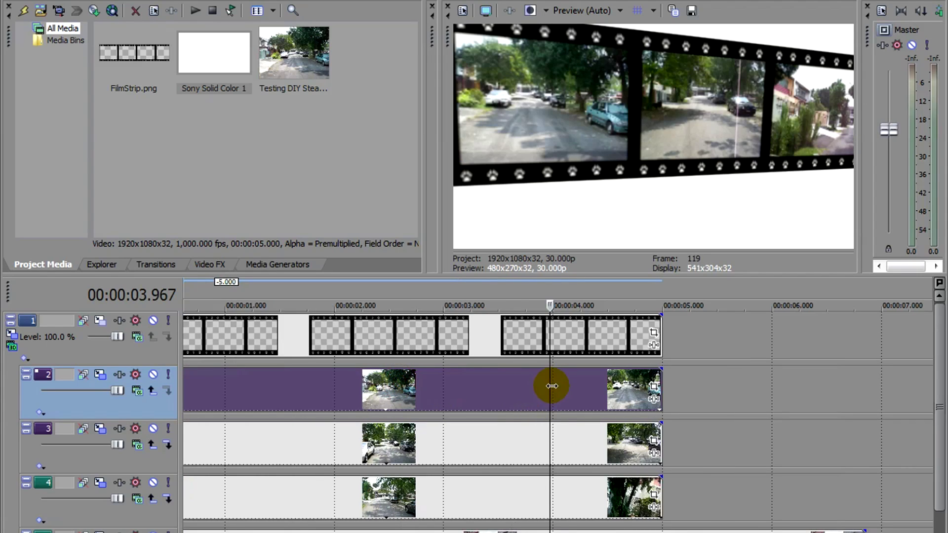
key(space)
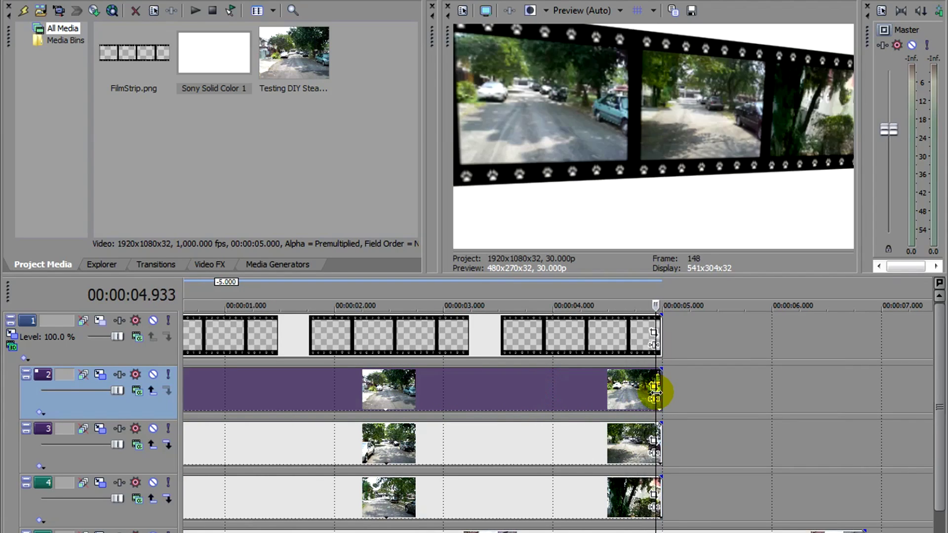
scroll(655, 394, up, 3)
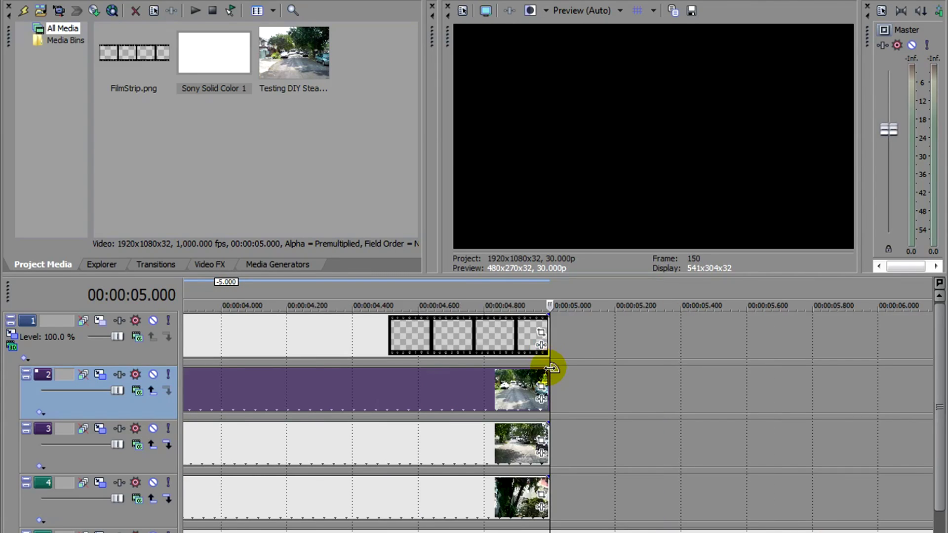
click(549, 529)
key(Left)
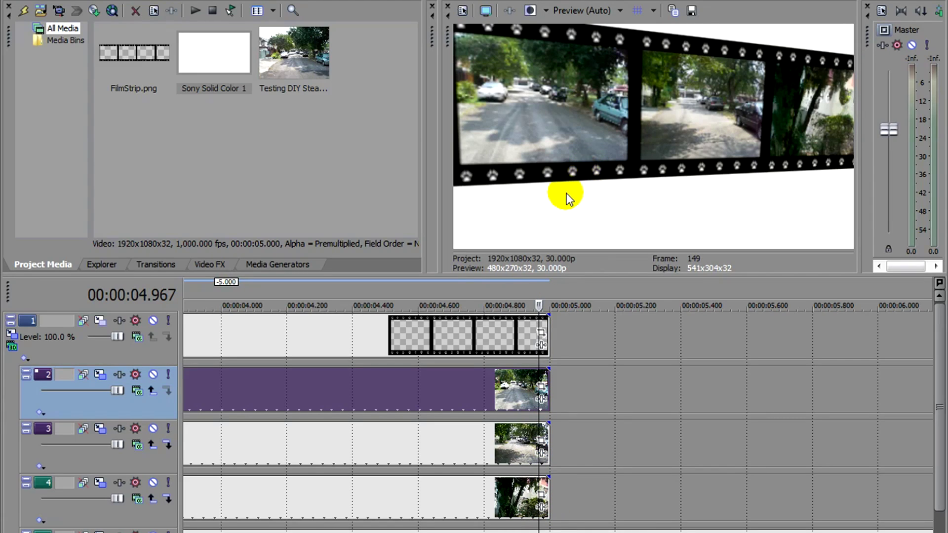
scroll(493, 400, down, 3)
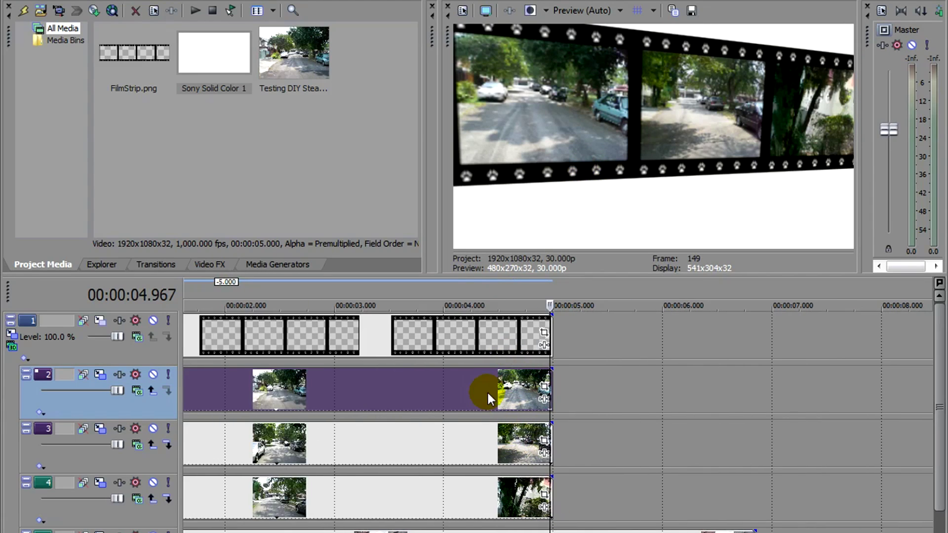
- Add a 4.967 s position keyframe moving the filmstrip to X -28.40, Z -351.00, then compare keyframes
click(11, 340)
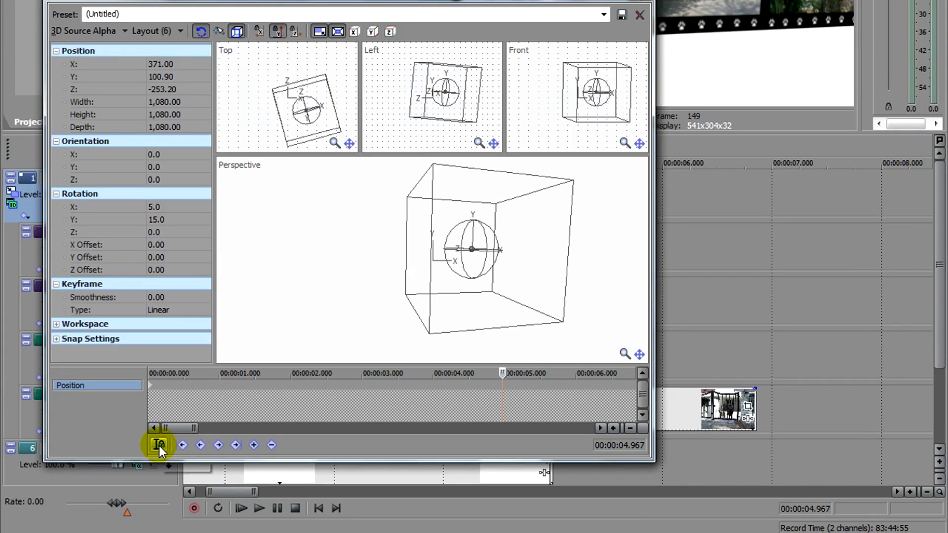
click(159, 444)
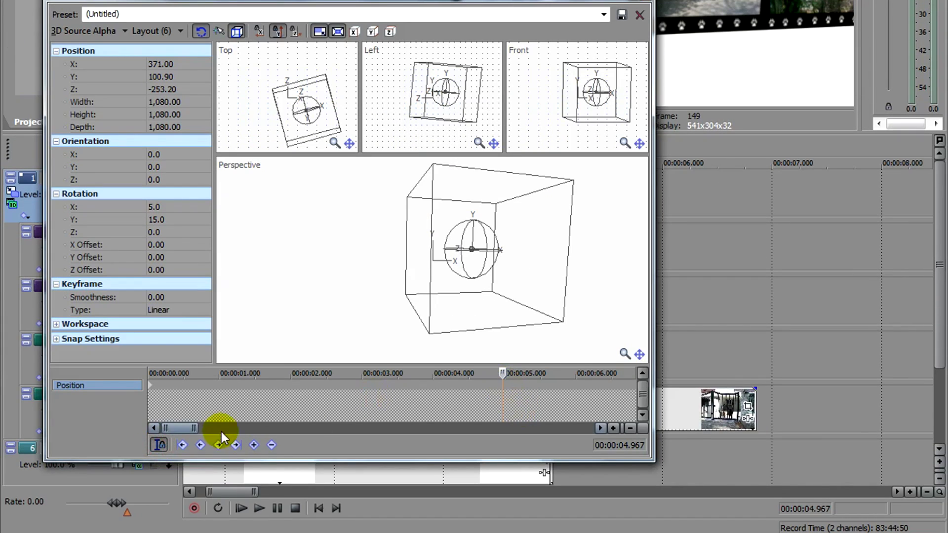
click(159, 442)
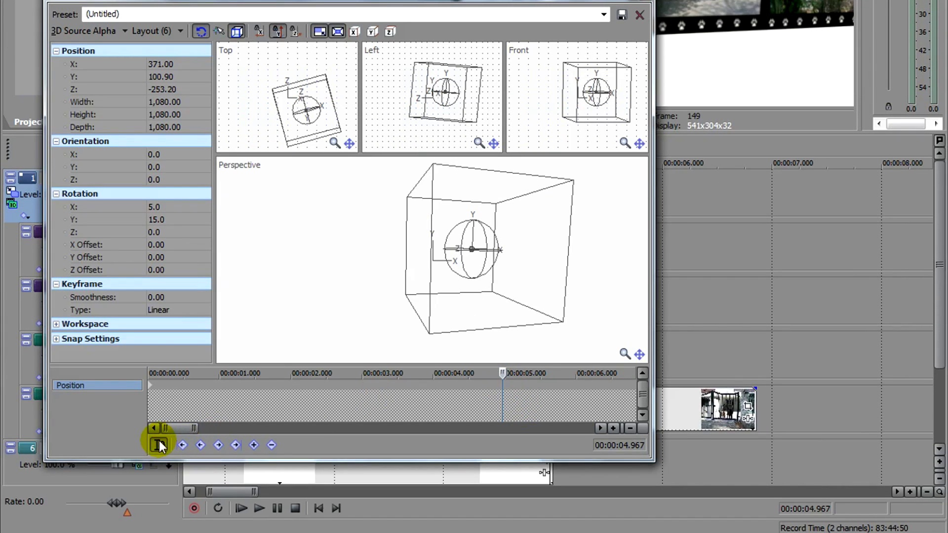
double_click(502, 386)
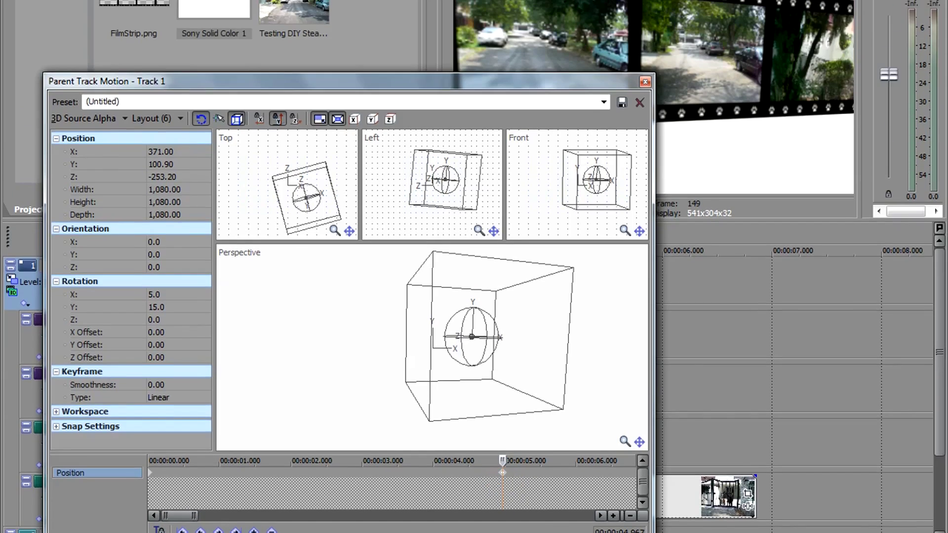
drag(378, 103, 481, 207)
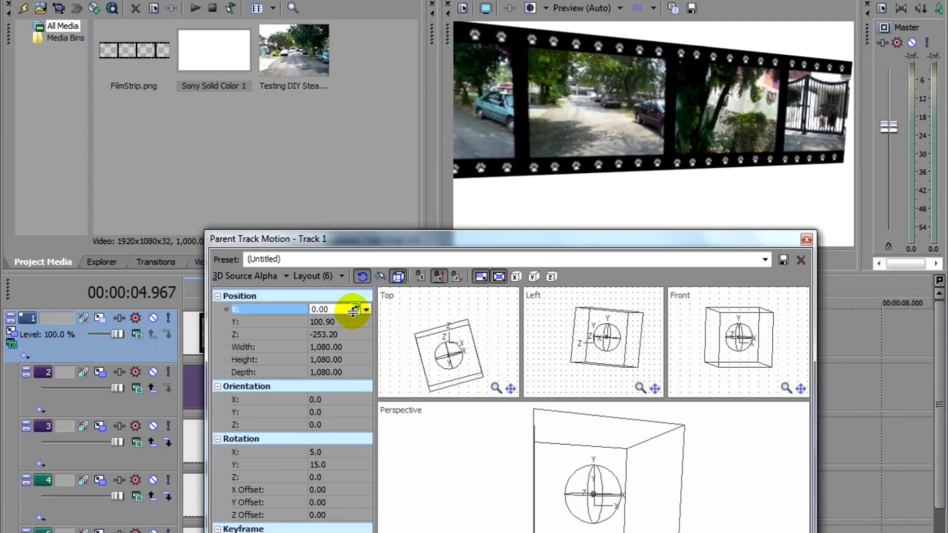
drag(349, 311, 320, 333)
drag(320, 309, 346, 309)
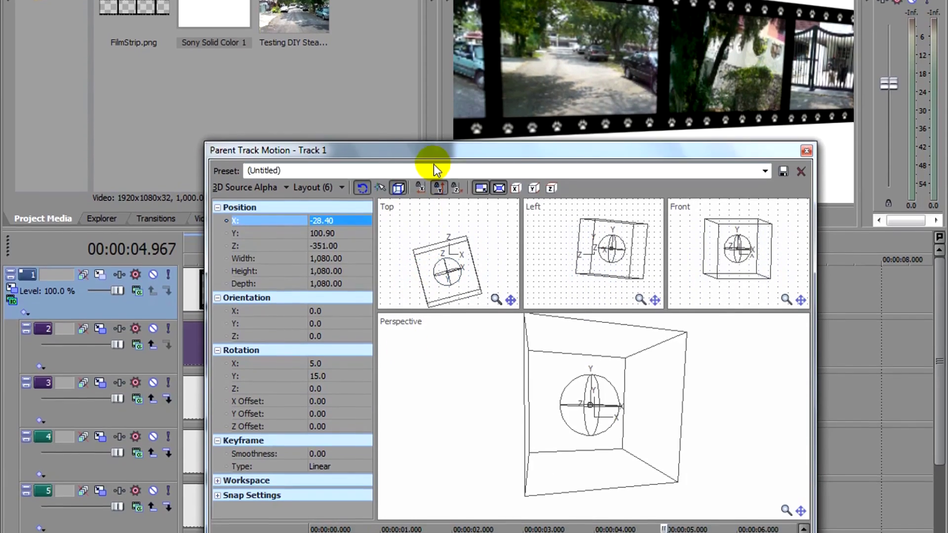
drag(433, 238, 417, 218)
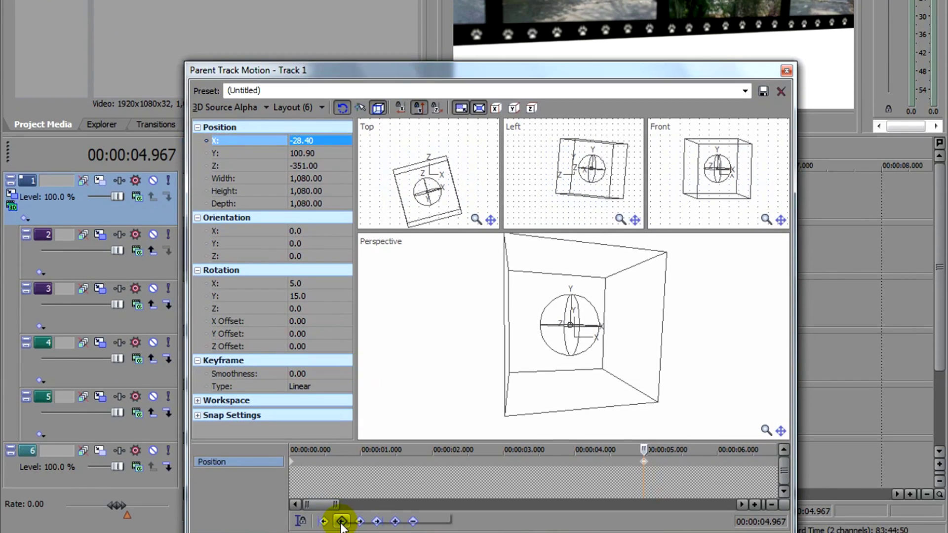
click(376, 522)
click(375, 523)
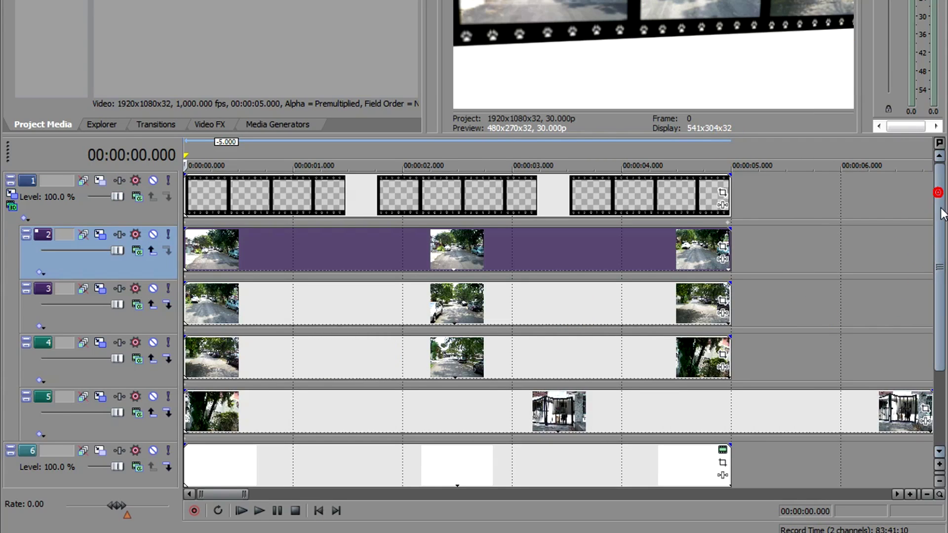
- Select all five filmstrip group tracks and duplicate them so the copy begins at track 6
mouse_move(937, 192)
mouse_down()
mouse_move(942, 211)
mouse_move(939, 192)
mouse_up()
click(81, 205)
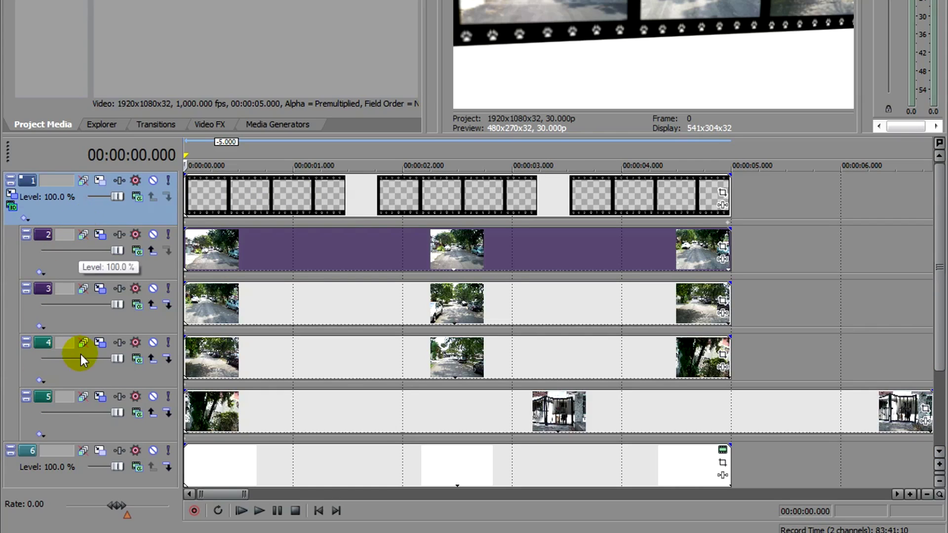
shift+click(79, 431)
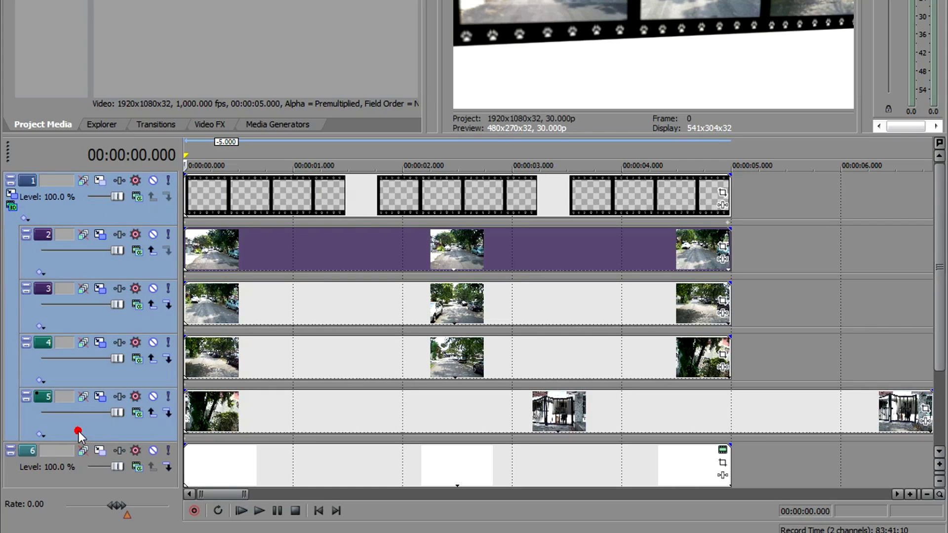
right_click(66, 219)
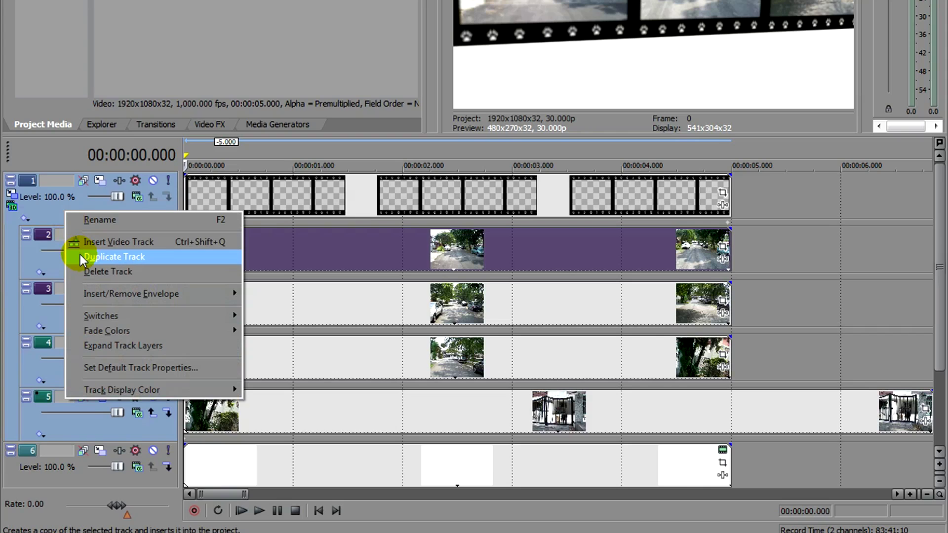
click(82, 257)
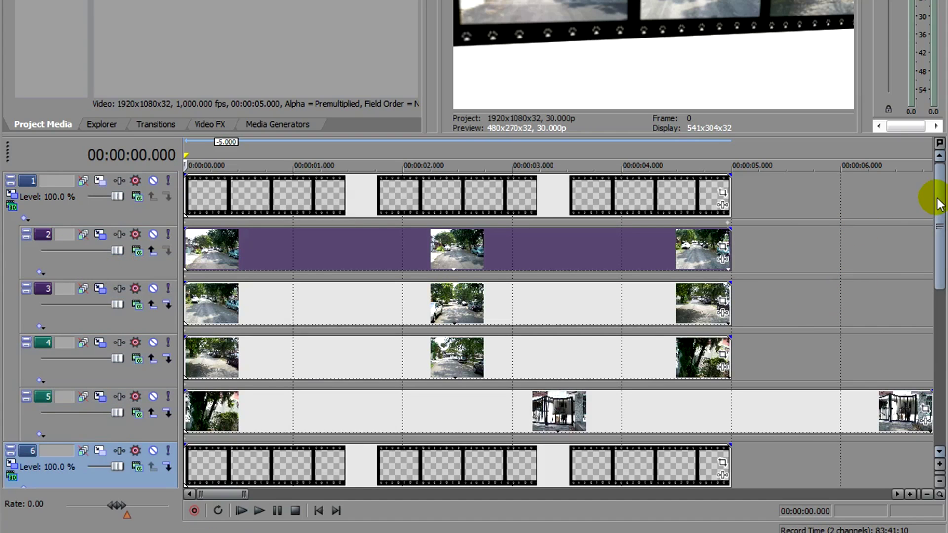
scroll(937, 224, down, 3)
scroll(937, 224, up, 3)
click(56, 210)
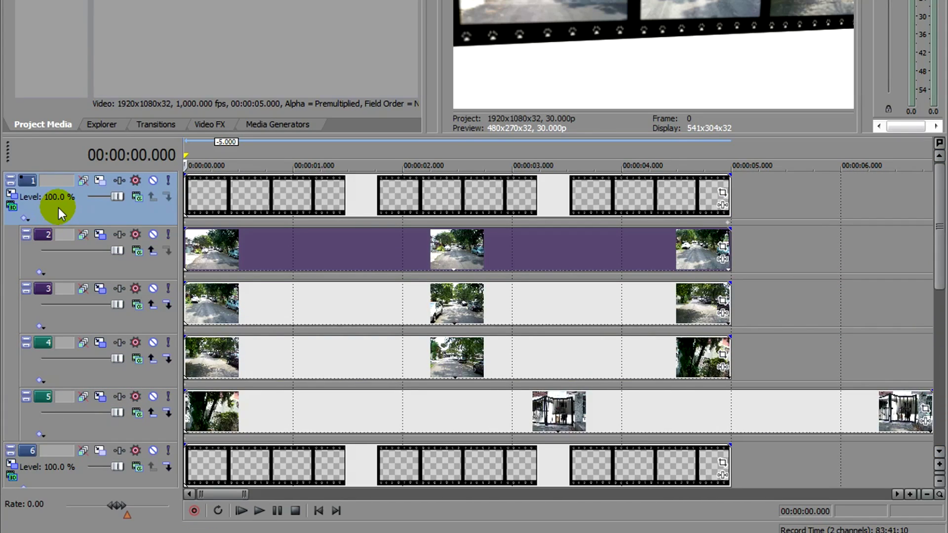
- In track 1's Parent Motion, lower the group and apply Flip Vertical
click(11, 197)
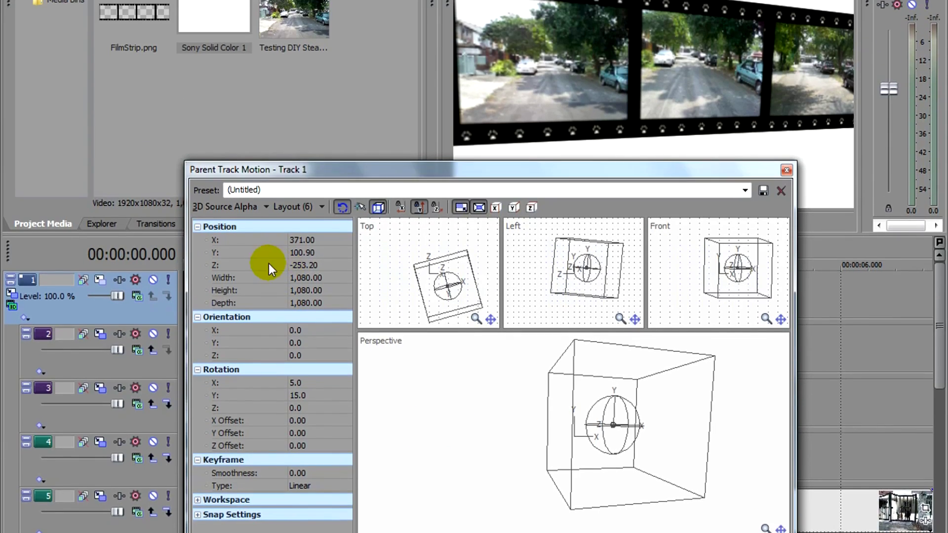
drag(334, 153, 334, 157)
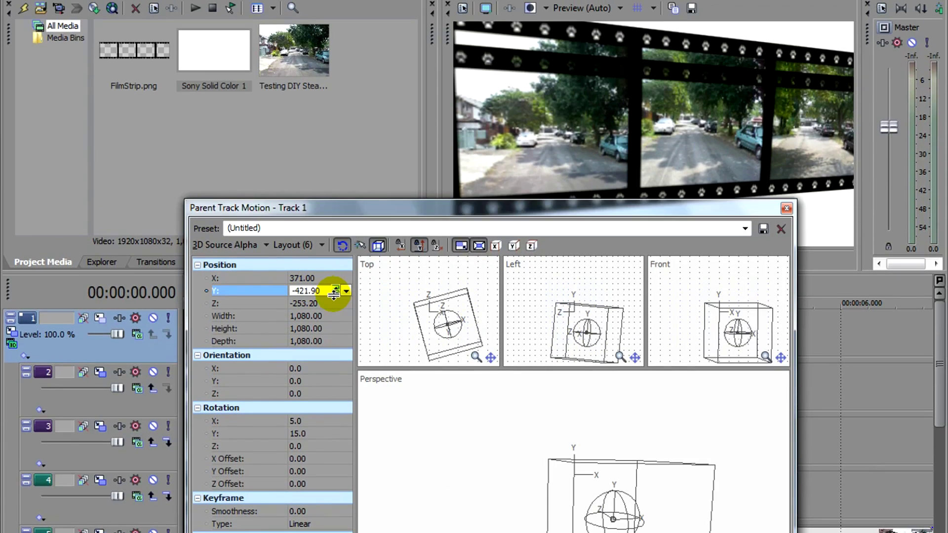
drag(333, 293, 333, 289)
drag(478, 211, 176, 116)
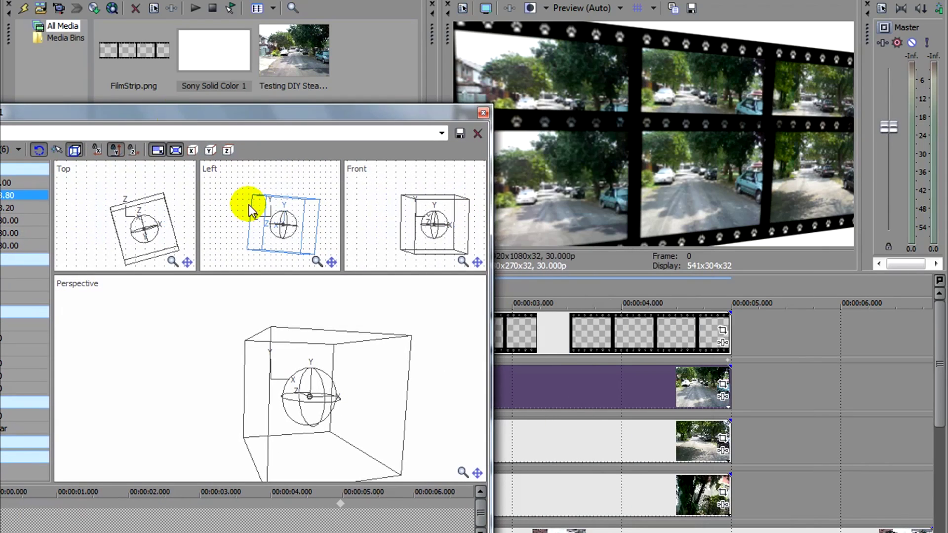
right_click(356, 373)
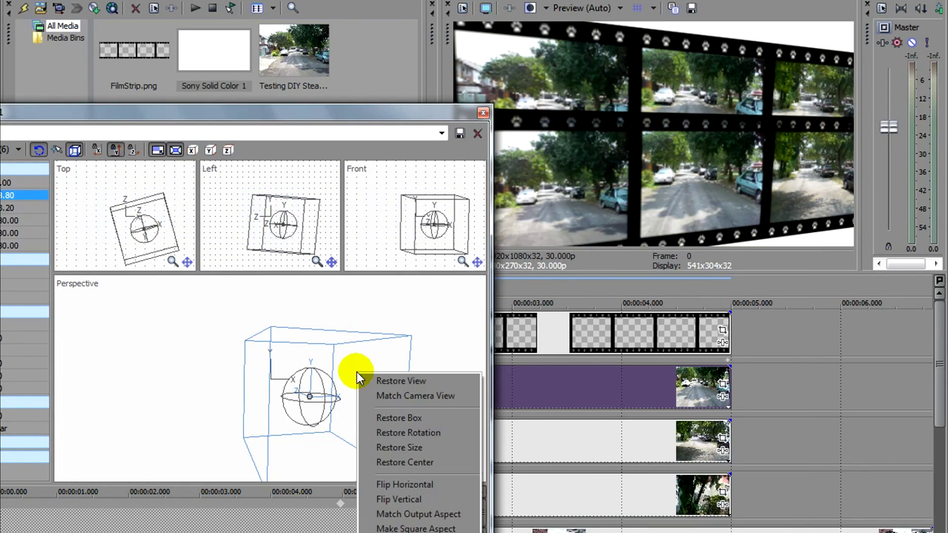
click(392, 497)
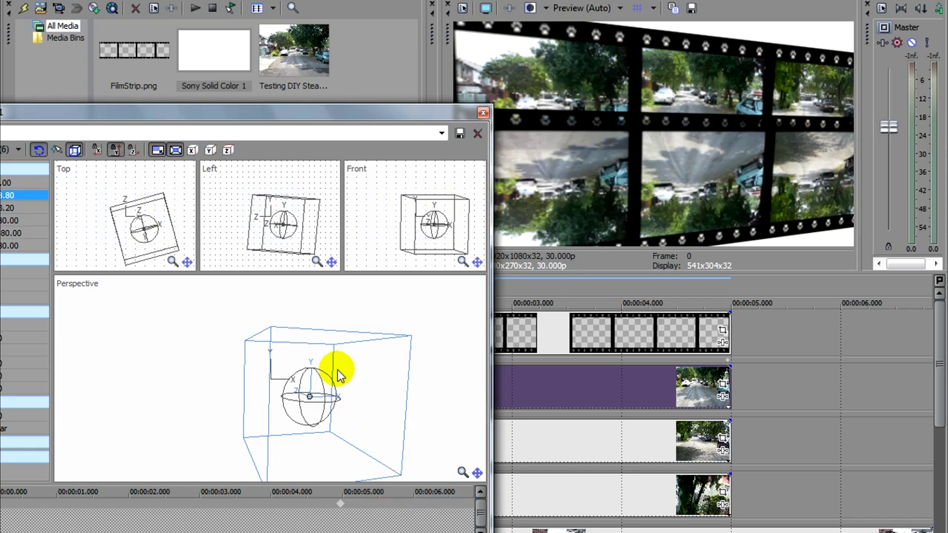
- Settle the flipped reflection below the strip at about Y -371, then adjust its depth and X
drag(225, 110, 532, 247)
drag(340, 327, 335, 327)
drag(357, 248, 386, 338)
click(344, 428)
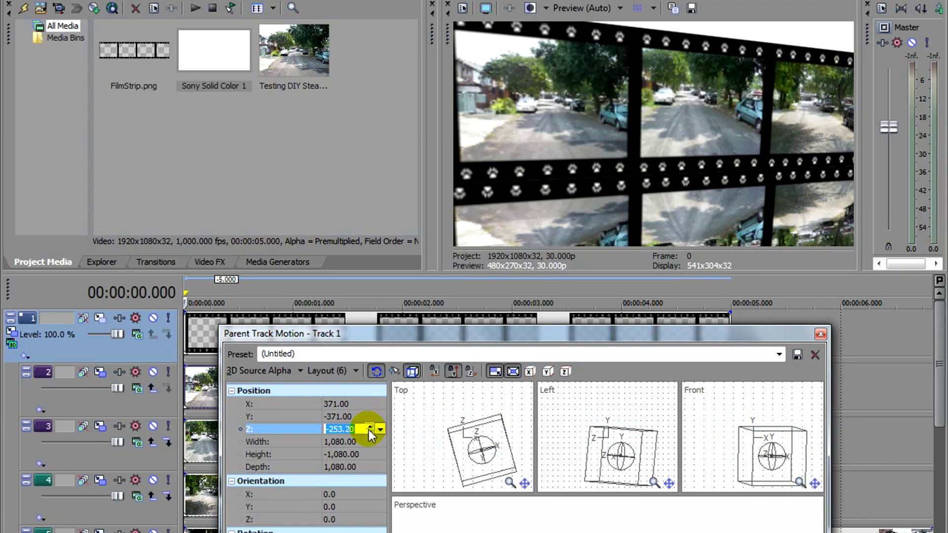
drag(369, 429, 314, 433)
click(343, 403)
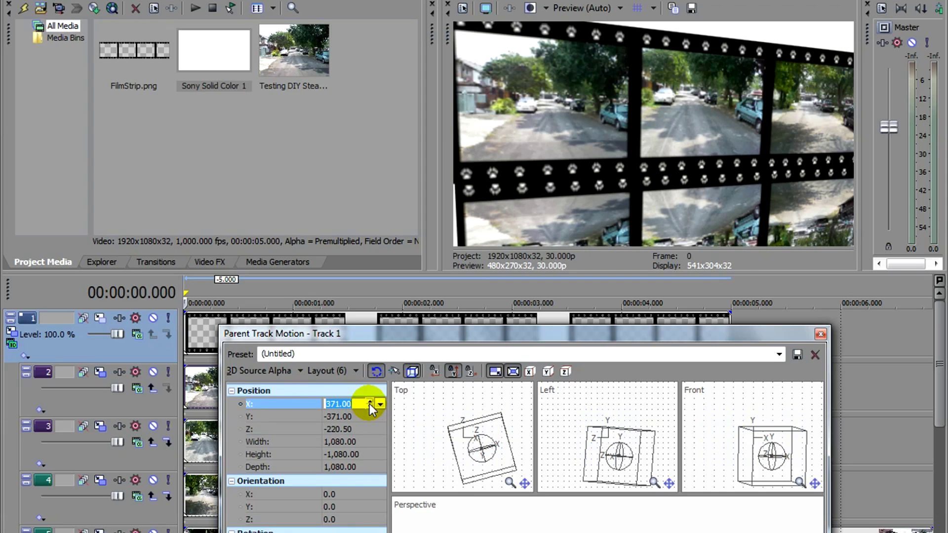
mouse_move(368, 399)
mouse_down()
mouse_move(369, 428)
mouse_move(369, 416)
mouse_up()
click(361, 416)
click(367, 429)
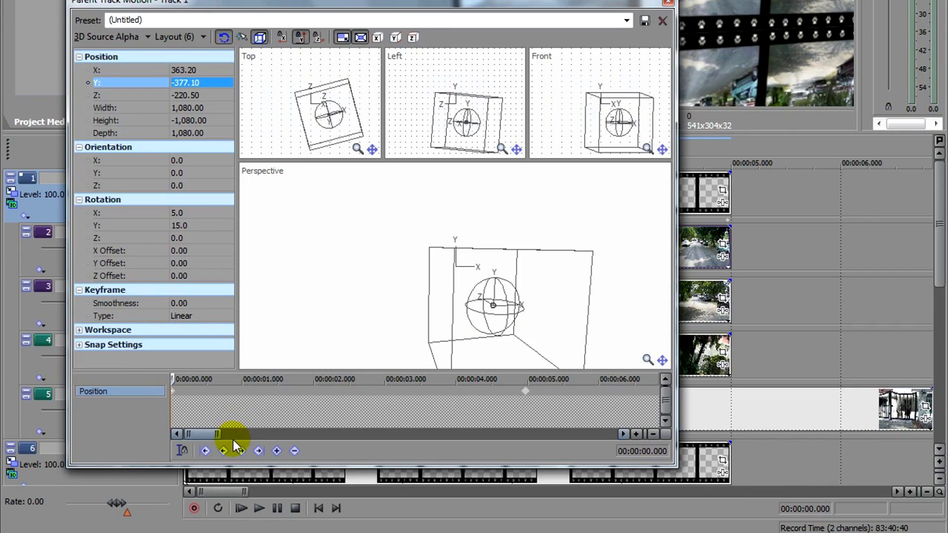
- Add an end keyframe placing the reflection at X -38.90, Y -371.40, Z -331.60, then close motion settings
click(241, 451)
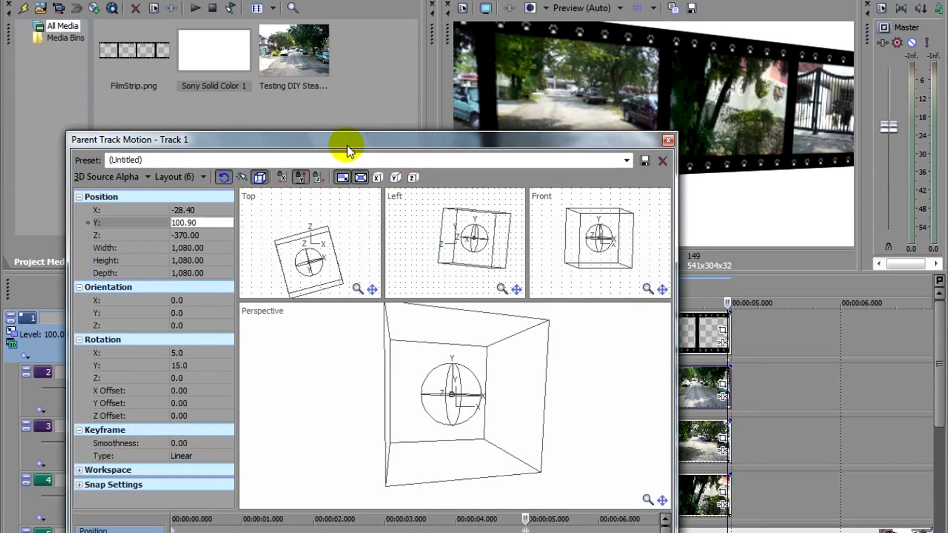
drag(348, 4, 413, 206)
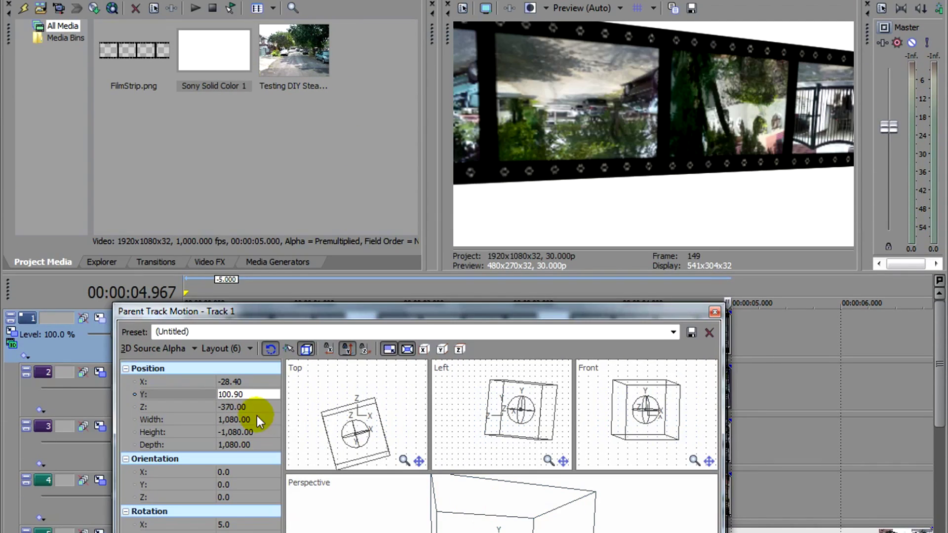
click(260, 395)
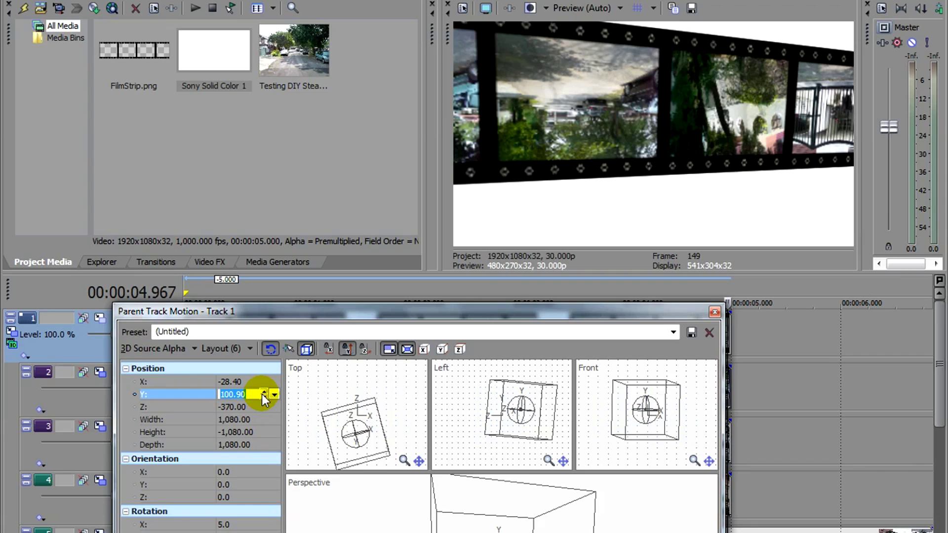
drag(263, 394, 248, 417)
click(243, 409)
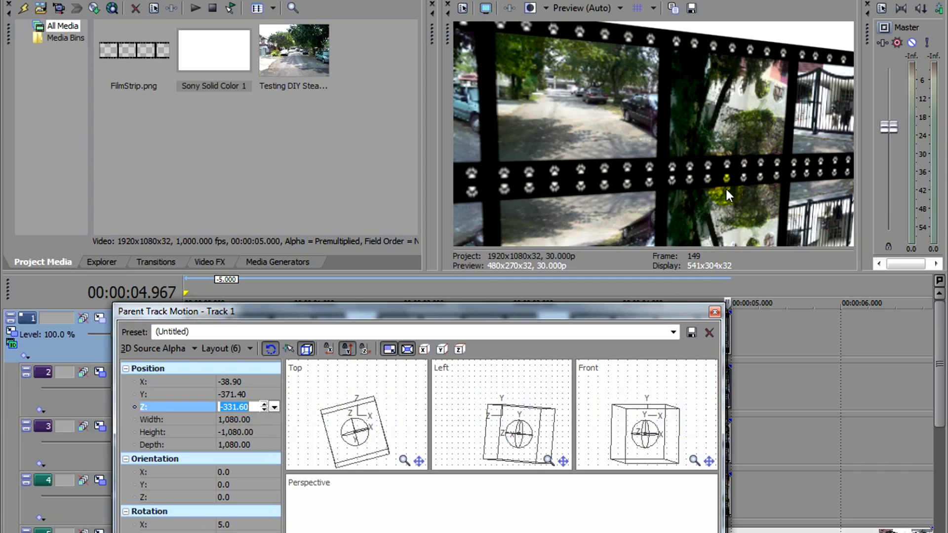
click(714, 312)
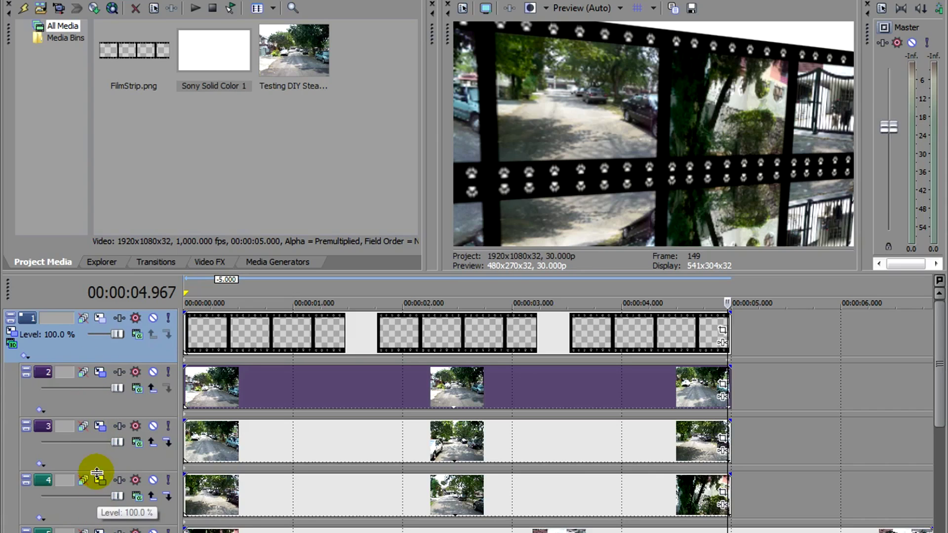
- Select reflection tracks 1–4 together and drag their Level down to about 50%
shift+click(75, 509)
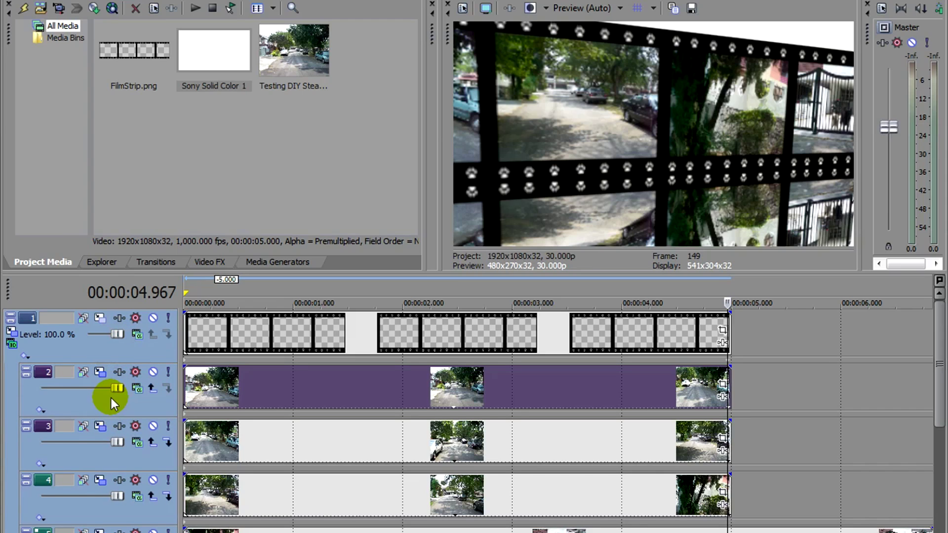
drag(112, 397, 80, 392)
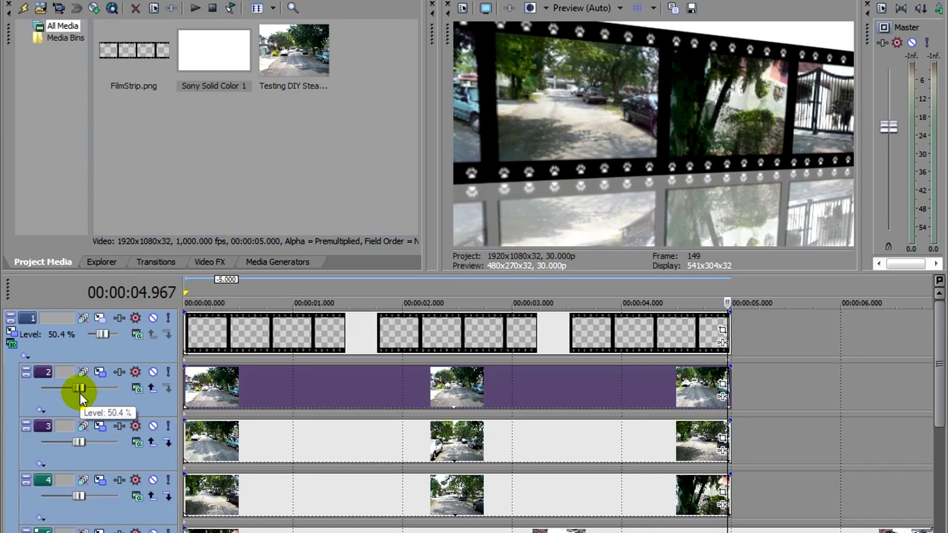
scroll(920, 509, down, 7)
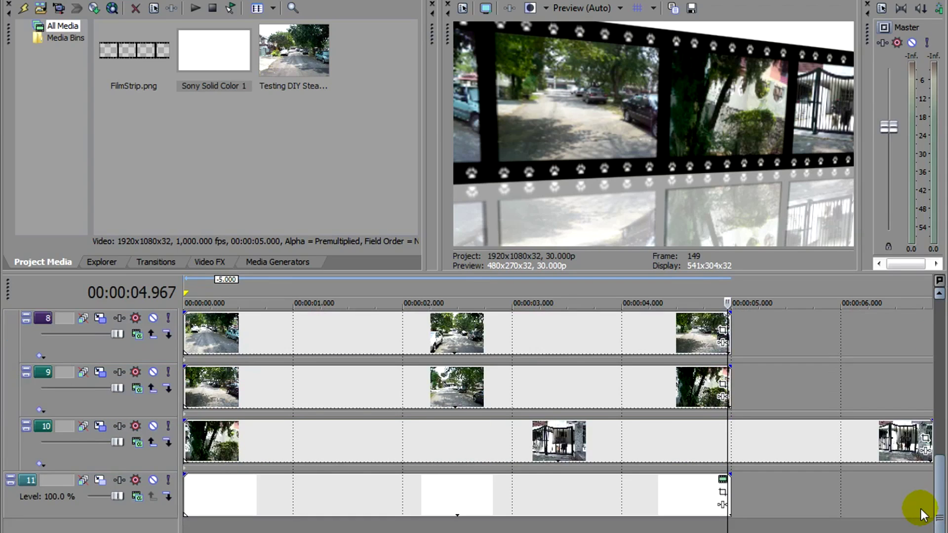
scroll(917, 500, up, 1)
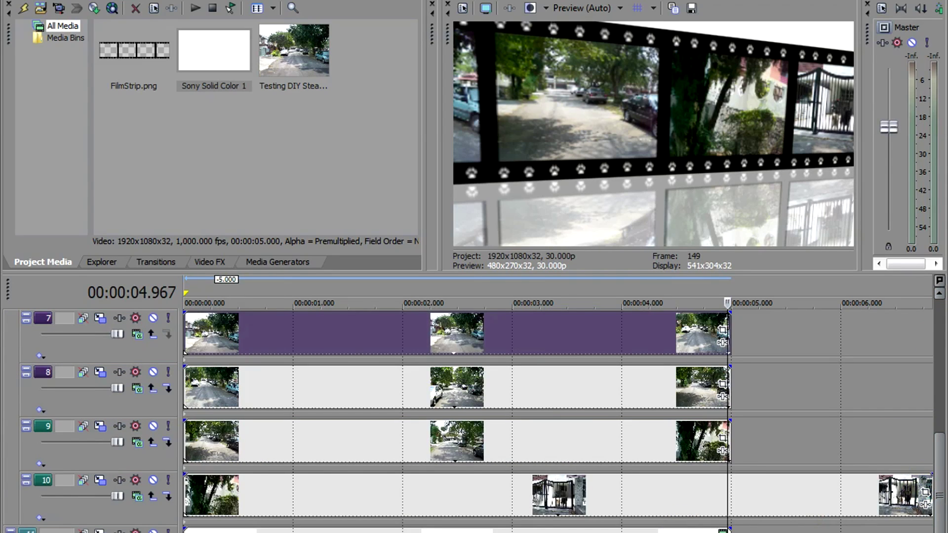
click(201, 302)
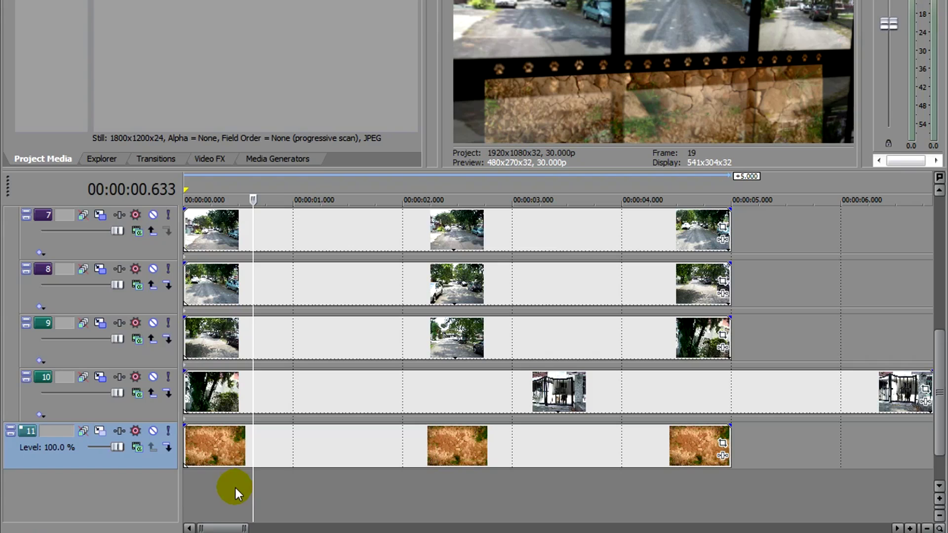
- Switch track 11 to 3D Source Alpha compositing and start tilting the cracked-earth plane backward
click(230, 482)
click(134, 443)
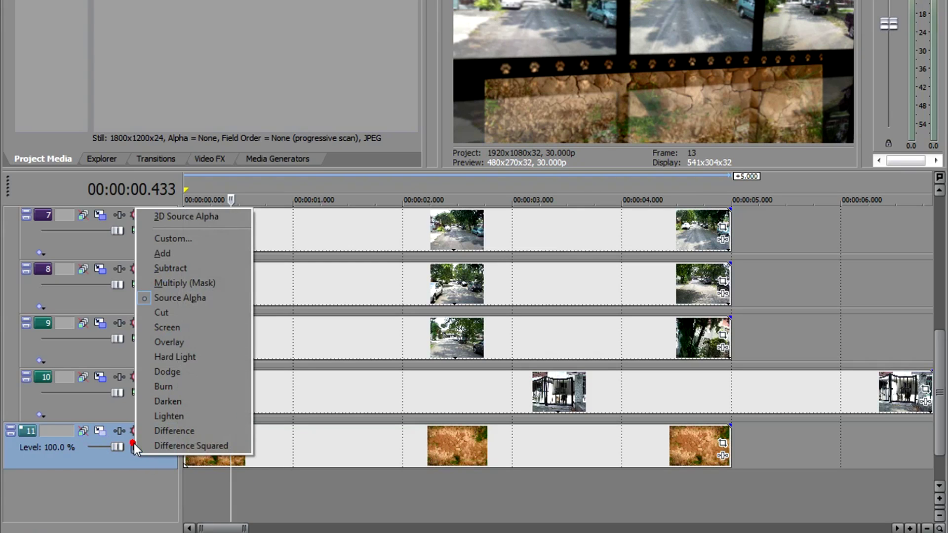
click(174, 218)
drag(413, 117, 331, 175)
mouse_move(433, 429)
mouse_down()
mouse_move(432, 449)
mouse_move(429, 438)
mouse_up()
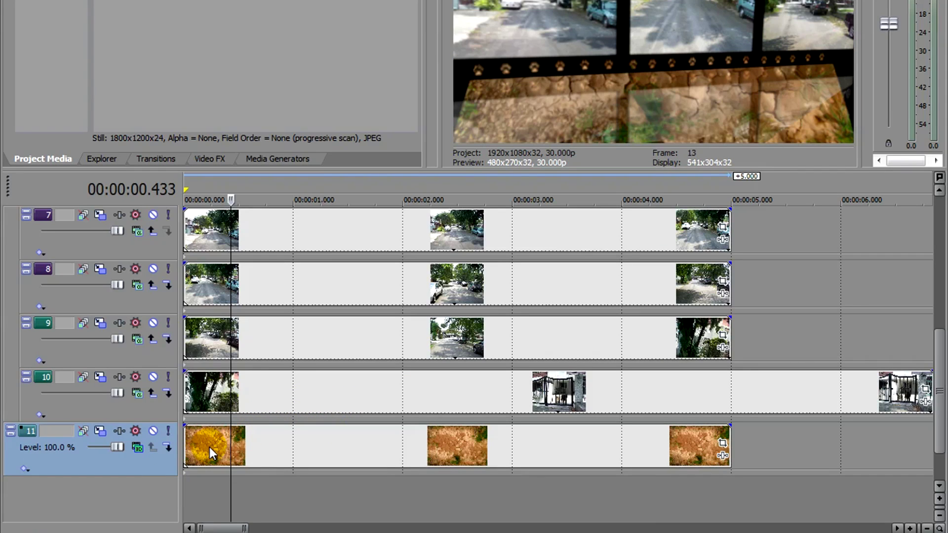
- Solo track 11, then enlarge the ground plane and tilt it back to X -31.0
click(168, 432)
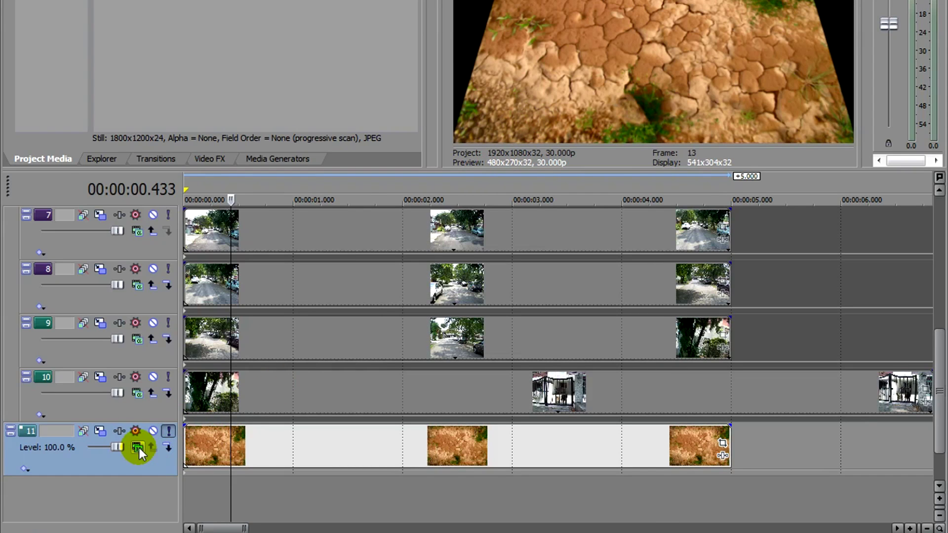
click(100, 431)
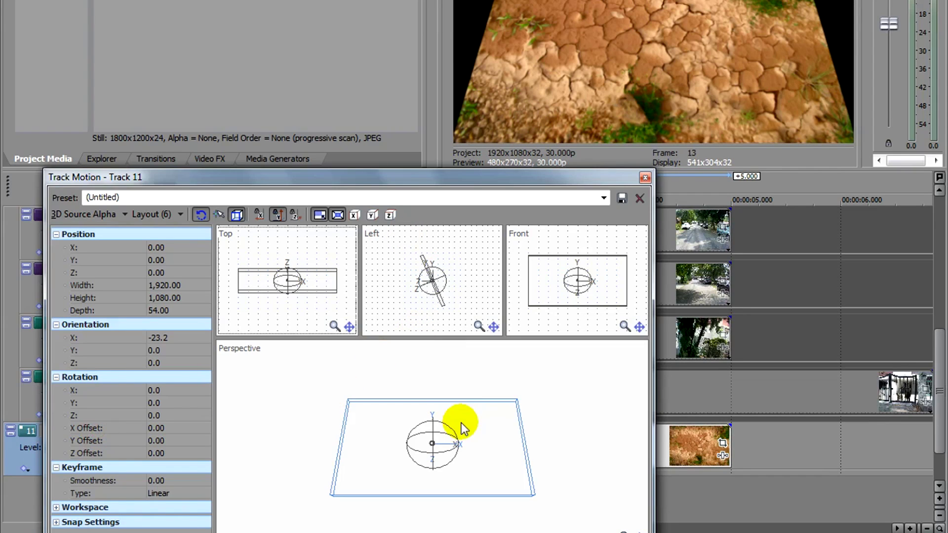
drag(534, 494, 586, 518)
drag(427, 438, 432, 478)
drag(432, 527, 434, 519)
click(645, 261)
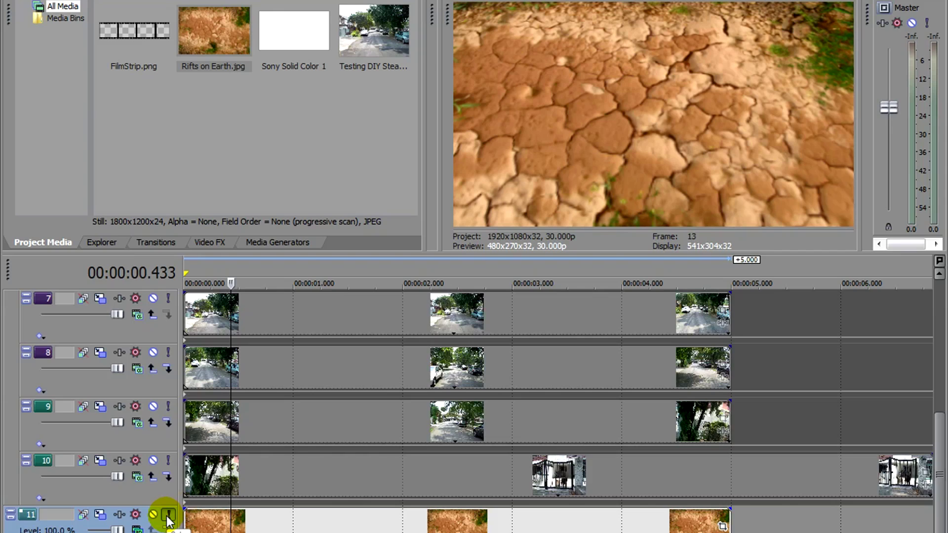
- Unsolo track 11 and push the cracked-earth plane back to Z 1,012.50, enlarged beneath both filmstrips
click(168, 516)
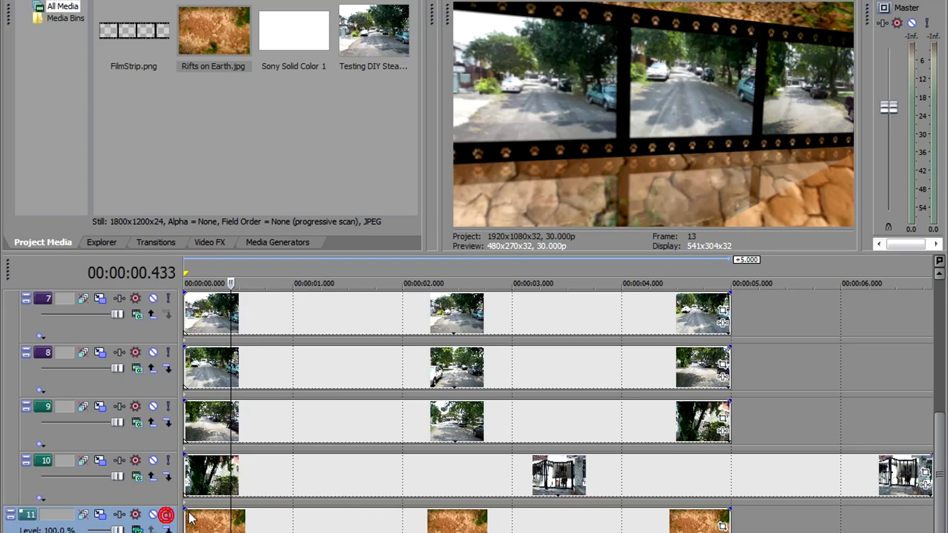
click(100, 516)
drag(193, 355, 203, 358)
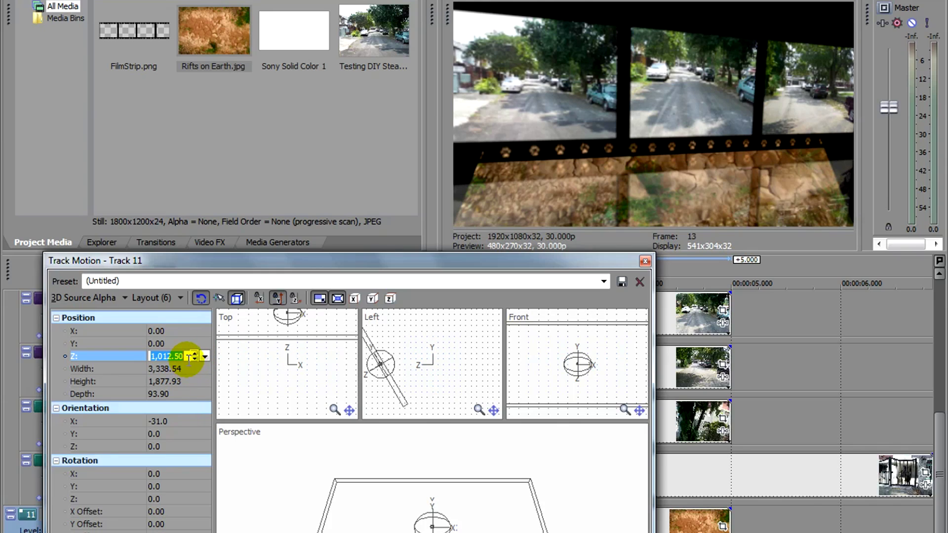
drag(200, 360, 200, 365)
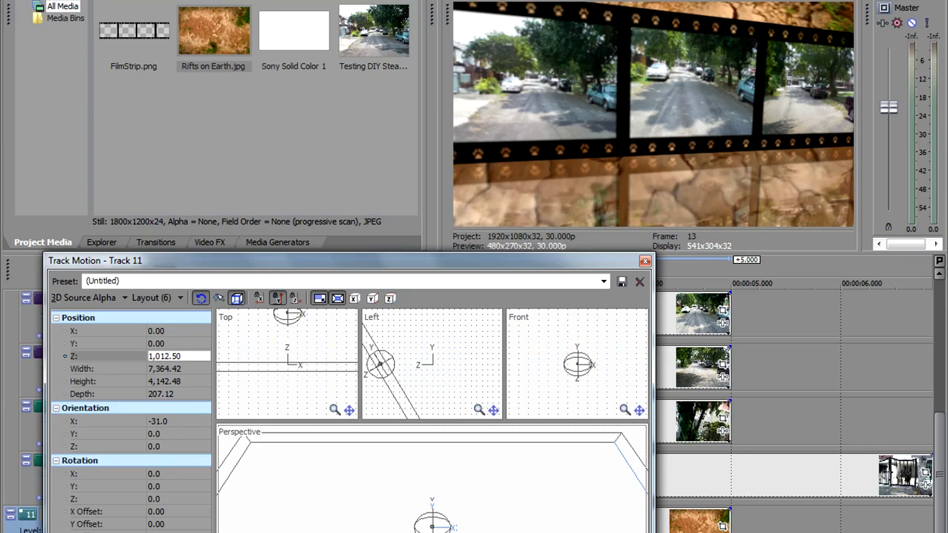
drag(637, 528, 624, 518)
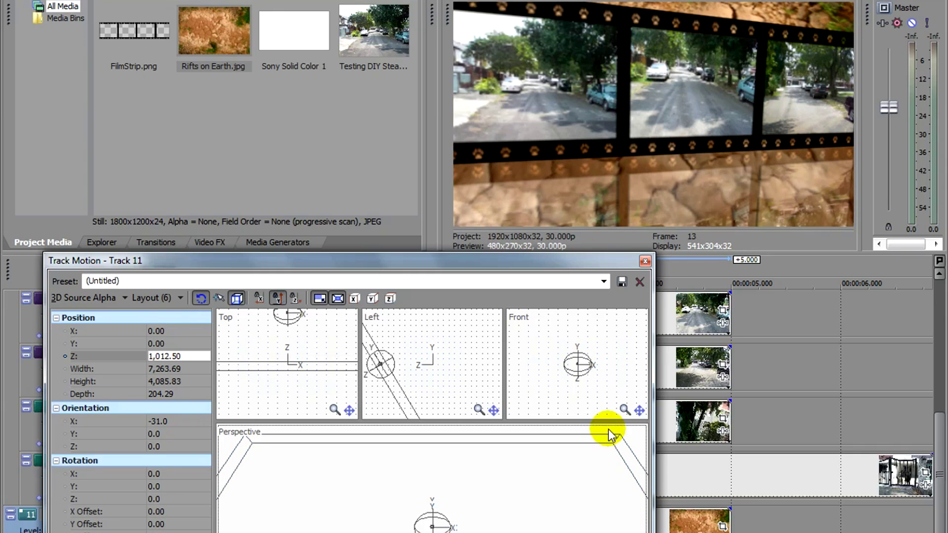
click(645, 260)
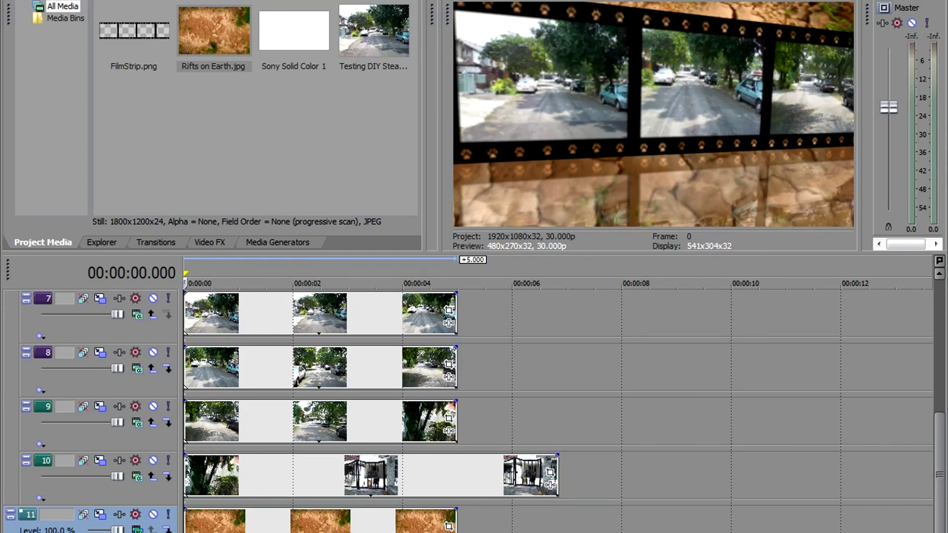